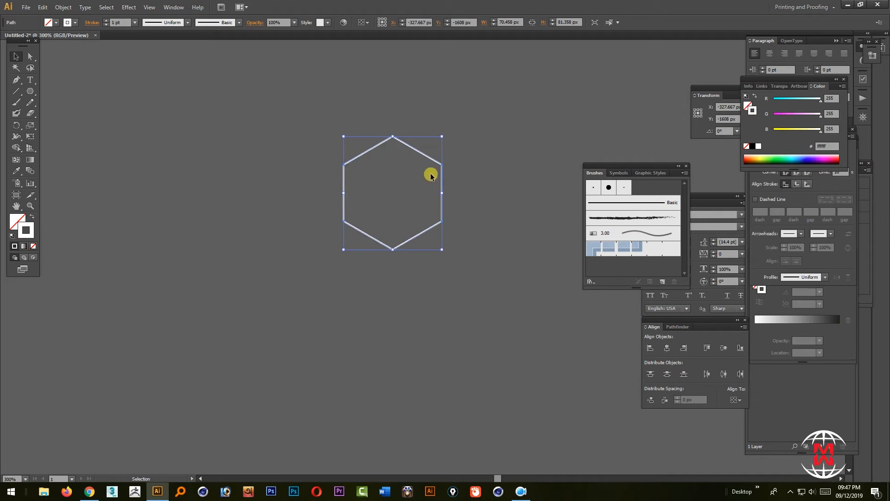
Stretch the hexagon vertically by moving its lower corner points straight down about 81 px
left_click(30, 57)
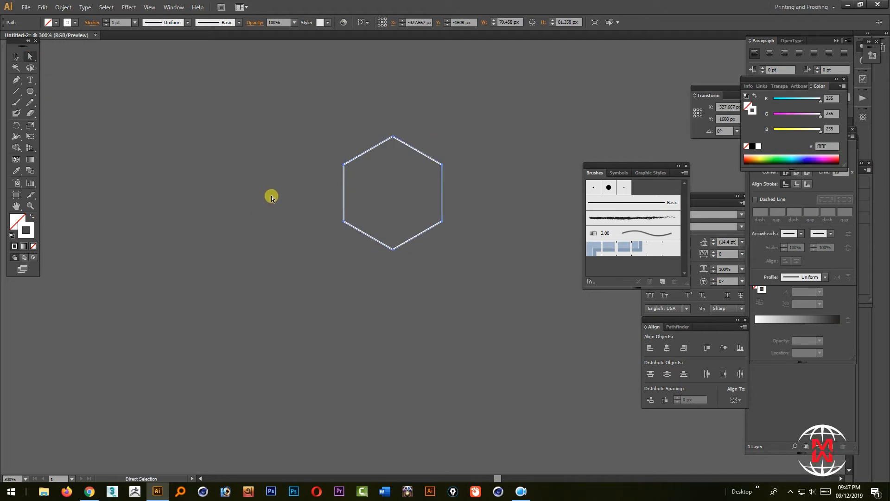
left_click_drag(378, 225, 473, 263)
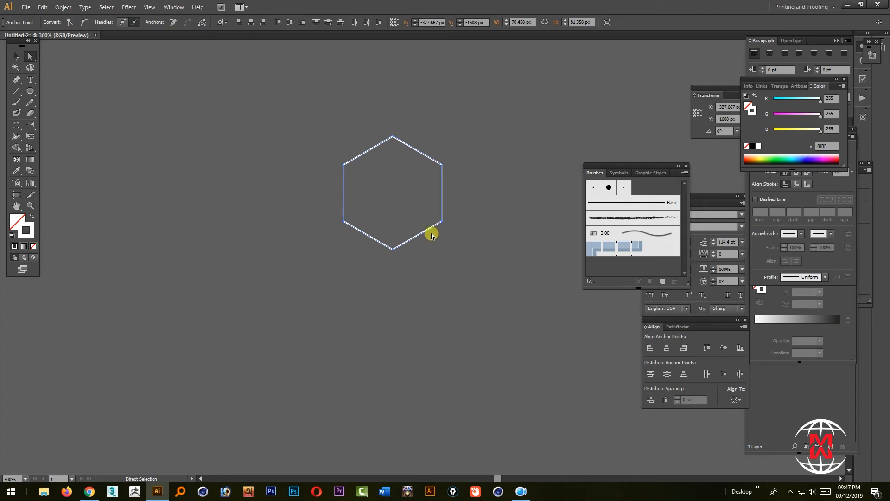
left_click(521, 490)
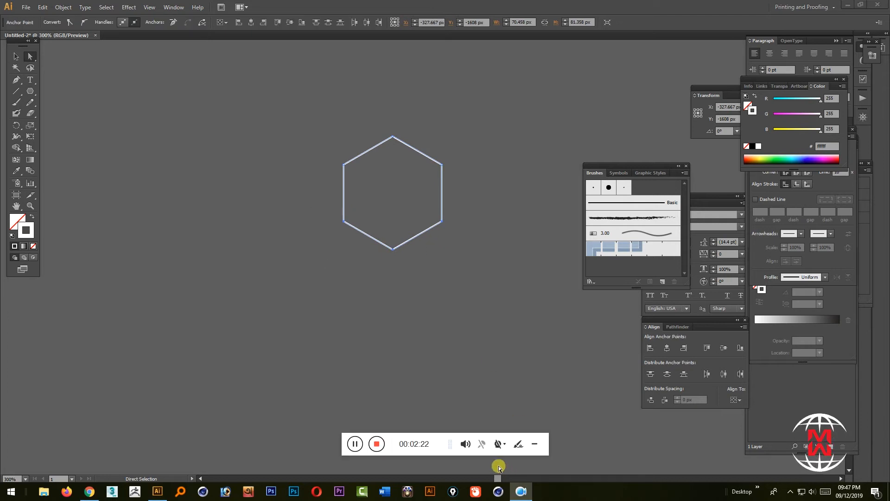
left_click(533, 444)
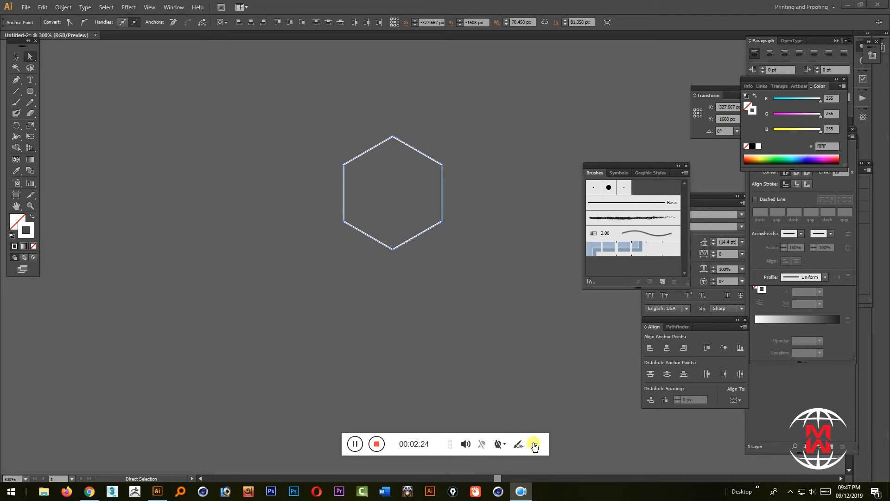
left_click_drag(484, 262, 240, 203)
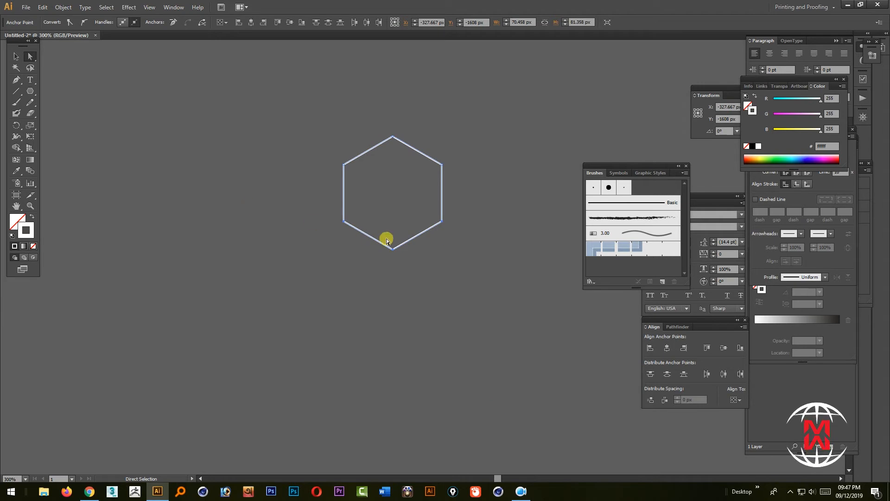
left_click_drag(393, 249, 393, 363)
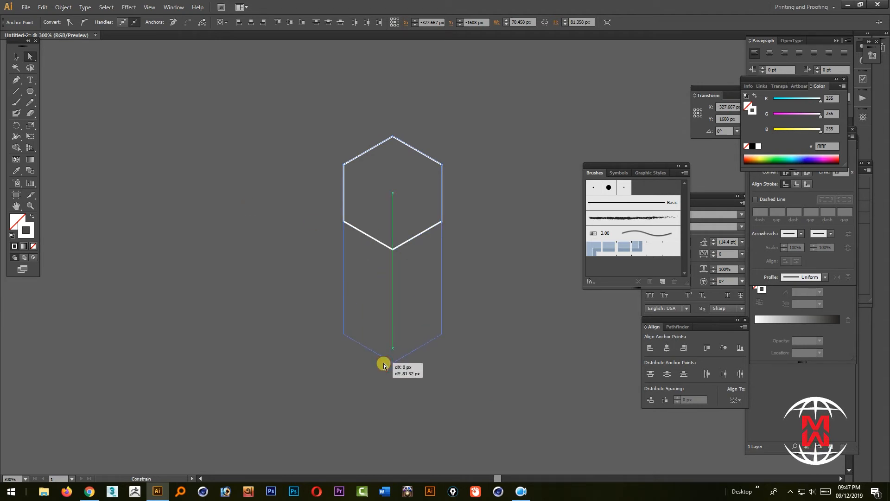
Move the elongated hexagon down slightly and place a vertically aligned, overlapping duplicate a little above it
left_click(14, 57)
left_click(237, 170)
left_click_drag(322, 186, 306, 238)
left_click_drag(427, 280, 398, 231)
Delete the peak and bottom corner points of the upper hexagon, keeping only its two vertical sides
left_click(30, 56)
left_click_drag(364, 115, 391, 143)
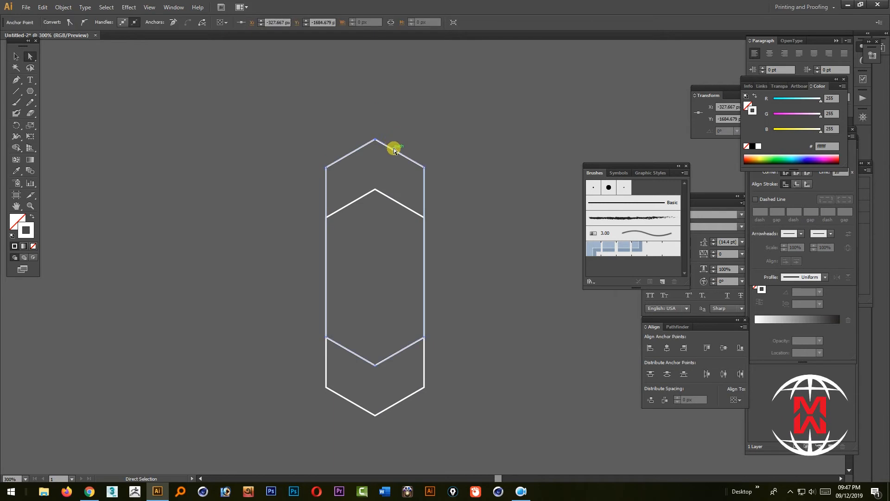
key("Delete")
left_click(375, 365)
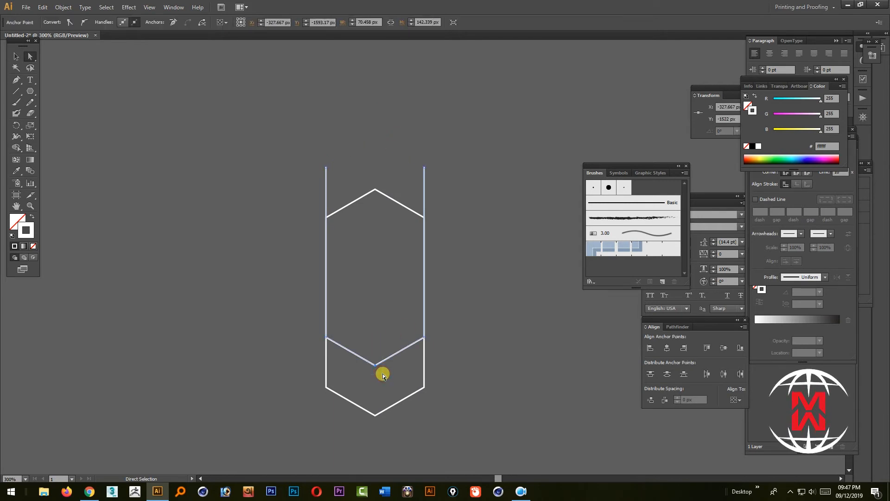
key("Delete")
Collapse the lower end points of both shapes together by scaling them uniformly to 0% with stroke scaling on
left_click(468, 392)
left_click_drag(473, 412, 213, 313)
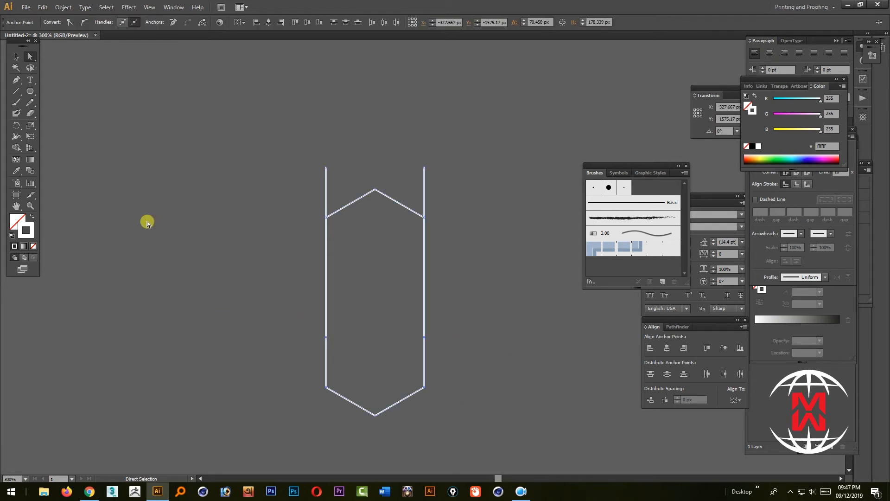
double_click(30, 125)
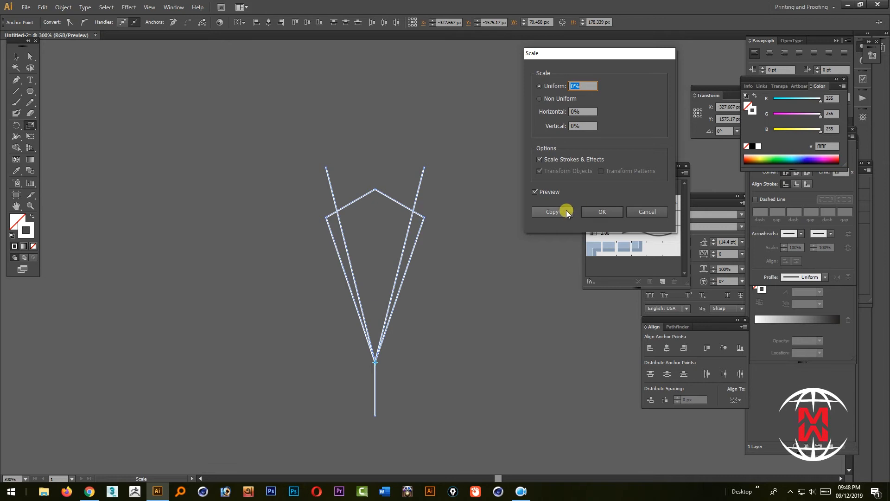
left_click(586, 211)
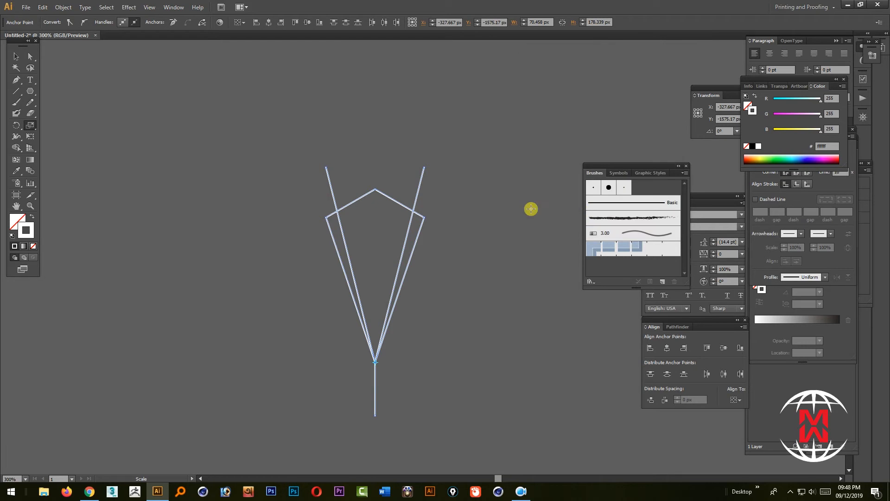
Move the lowest point of the converging shape up to the spot where the slanted lines meet
left_click(30, 56)
left_click(348, 132)
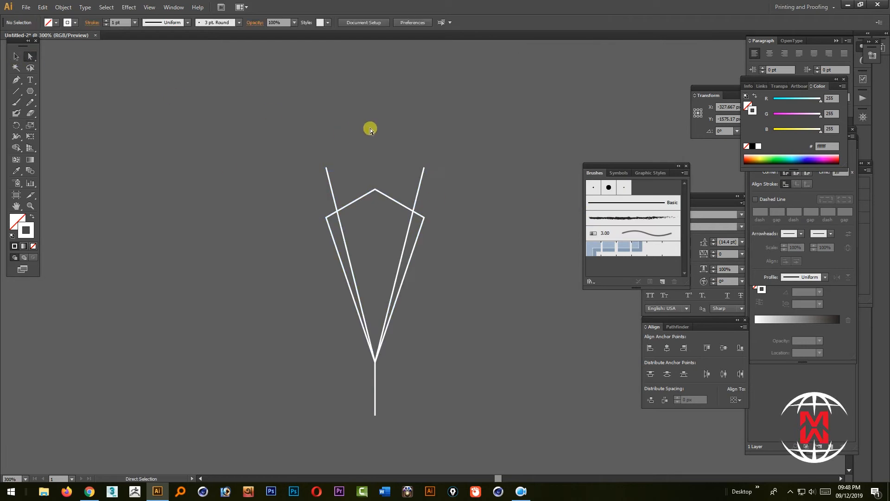
left_click_drag(436, 356, 337, 402)
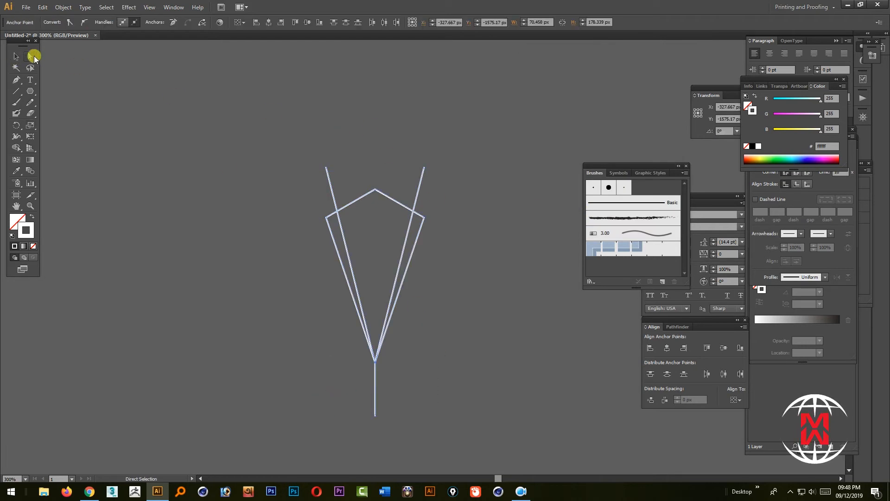
left_click(423, 396)
left_click_drag(414, 430, 279, 403)
left_click_drag(376, 416, 380, 360)
left_click(439, 356)
Move the inner pointed shape's two upper side corners inward onto the slanted outer lines
key("ctrl+space")
left_click_drag(303, 140, 549, 251)
left_click_drag(434, 334, 453, 213)
left_click(487, 230)
left_click(195, 229)
left_click_drag(203, 231, 231, 213)
left_click(509, 270)
key("ctrl+minus")
key("ctrl+minus")
key("ctrl+minus")
key("ctrl+minus")
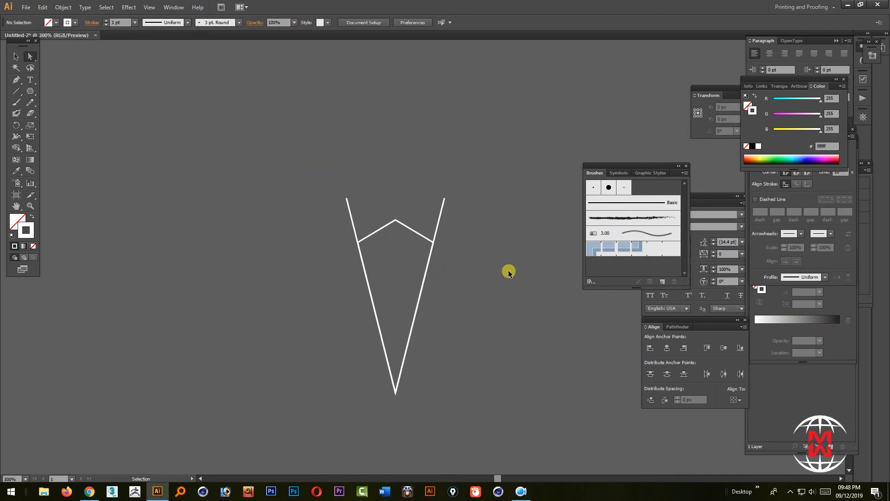
Draw a vertical centre line about 99 px long inside the pointed shape, ending at its bottom tip
left_click(15, 56)
left_click_drag(350, 138, 468, 408)
left_click(127, 182)
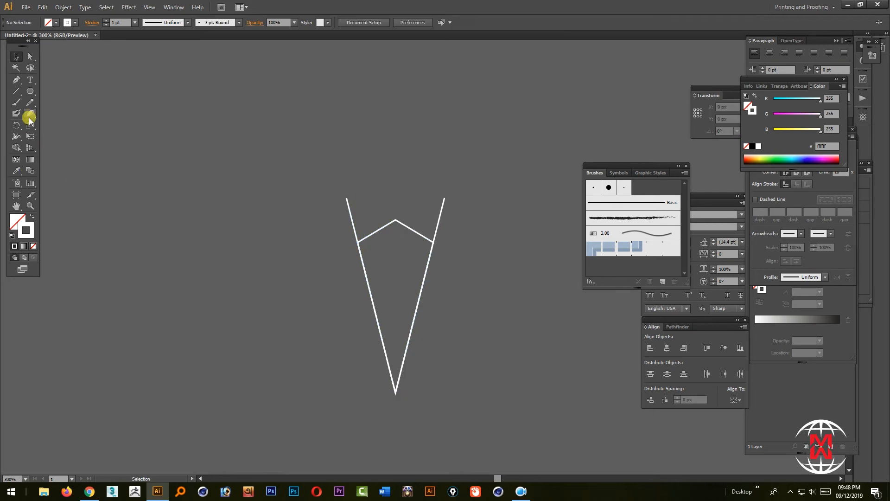
left_click(16, 91)
left_click_drag(396, 254, 411, 392)
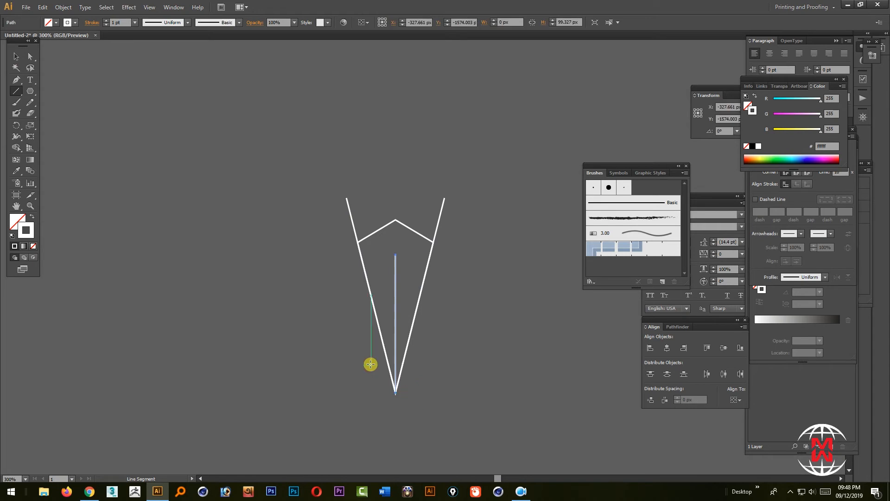
Select the whole motif, including the centre line, and move it up and slightly to the left
left_click(18, 56)
left_click_drag(260, 160, 517, 412)
left_click_drag(413, 320, 384, 259)
Try a copy of the motif rotated about 28° around its bottom tip, then undo it
left_click(14, 125)
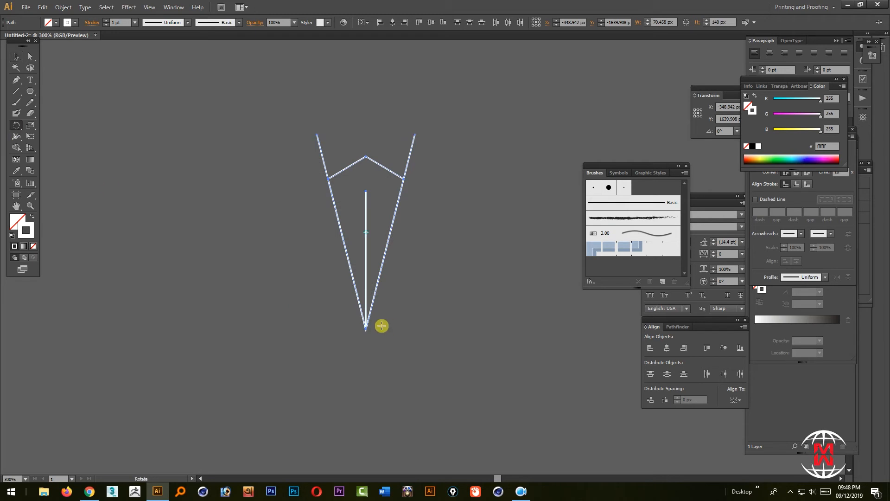
left_click(366, 328)
left_click_drag(388, 243, 341, 241)
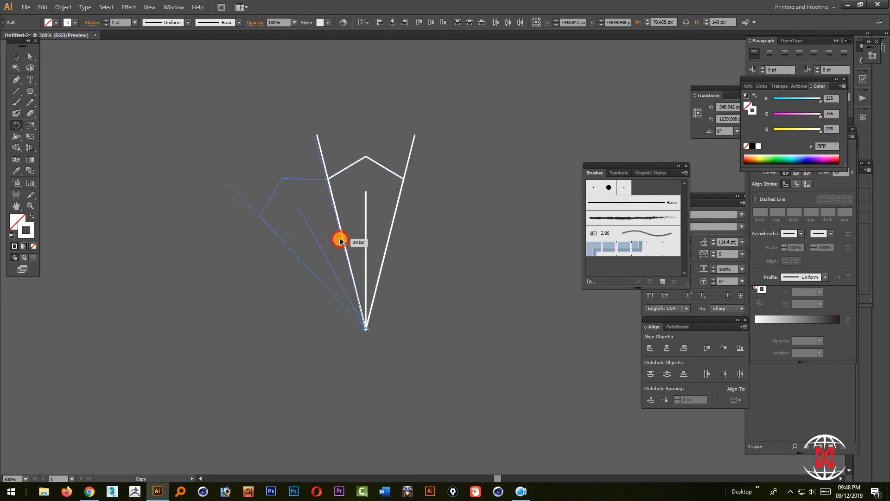
left_click_drag(343, 241, 344, 241)
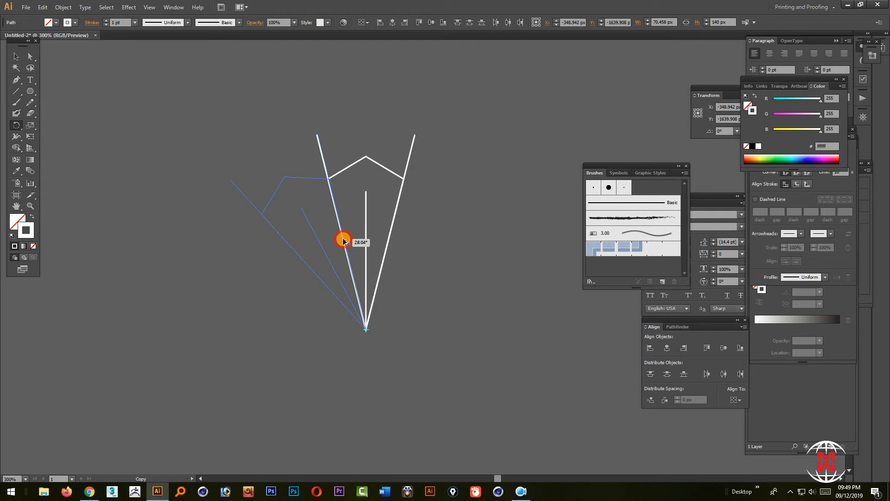
left_click_drag(343, 240, 343, 239)
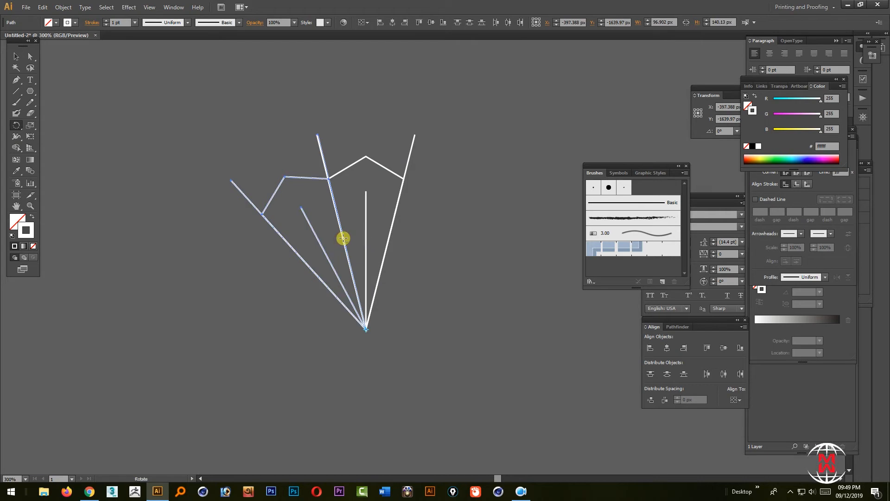
left_click(343, 238, "alt")
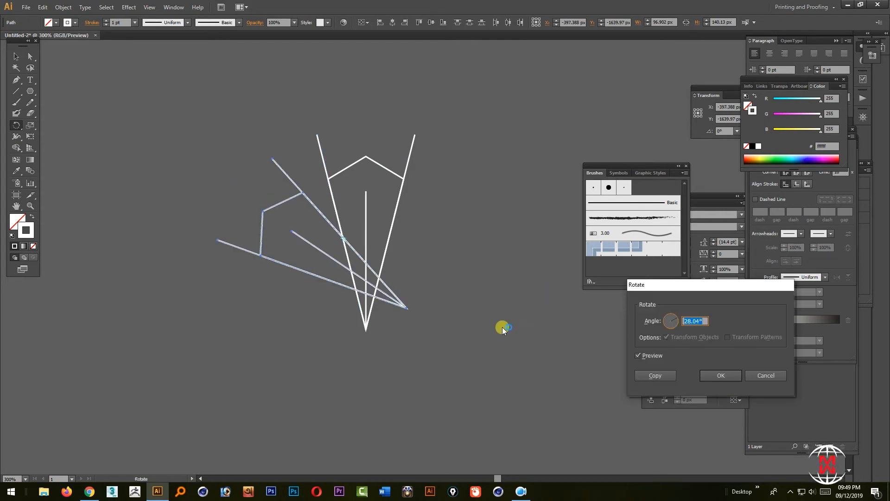
left_click(765, 377)
key("ctrl+z")
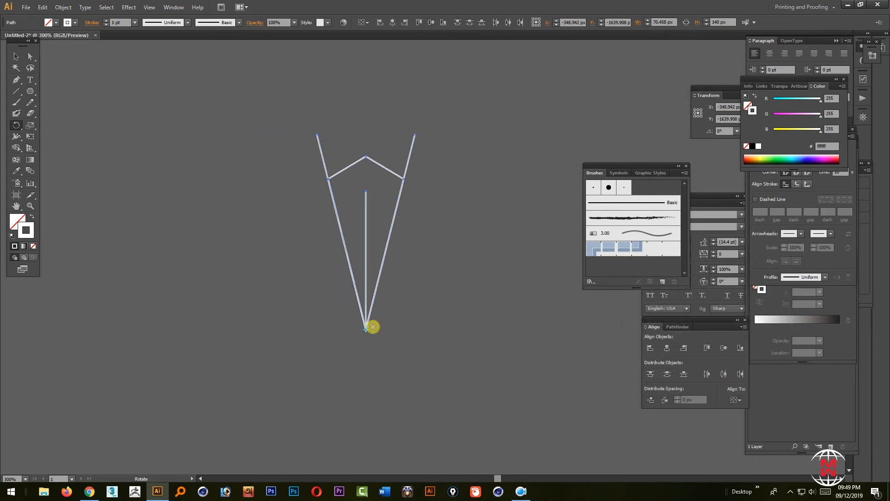
Try a rotated copy of the motif around its bottom tip, entering the angle as a division
left_click(366, 330, "alt")
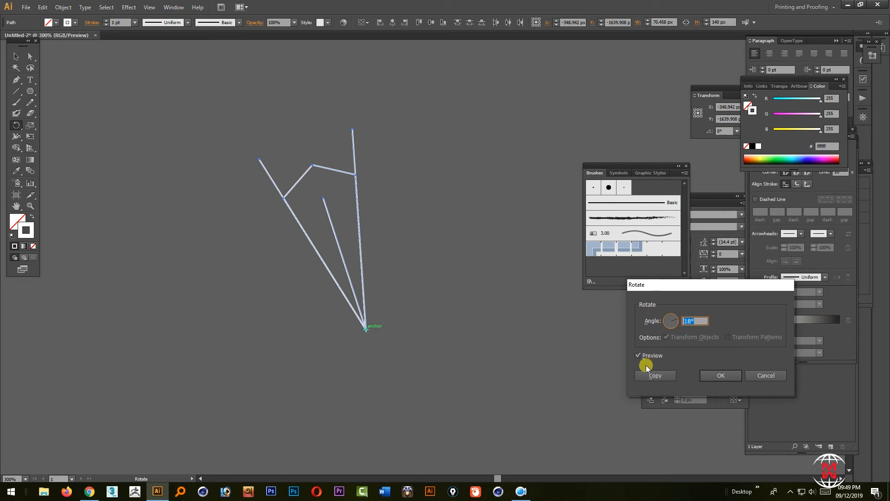
left_click(638, 356)
left_click(638, 355)
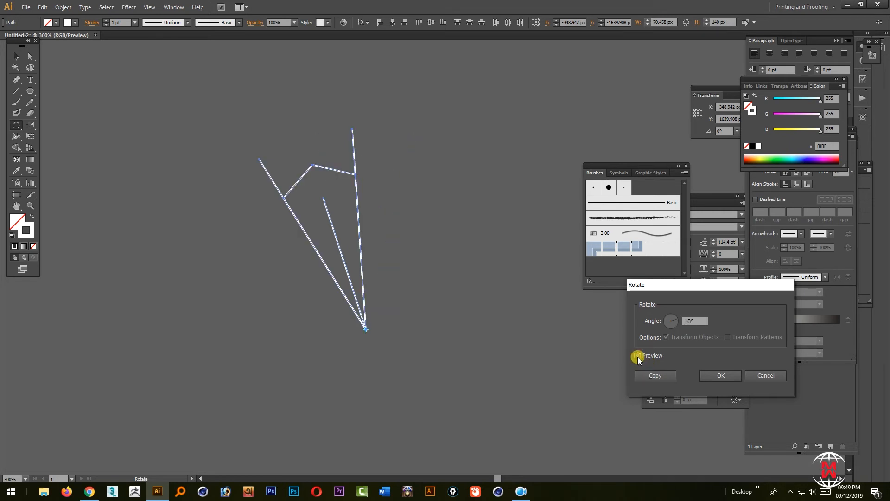
left_click_drag(689, 321, 675, 321)
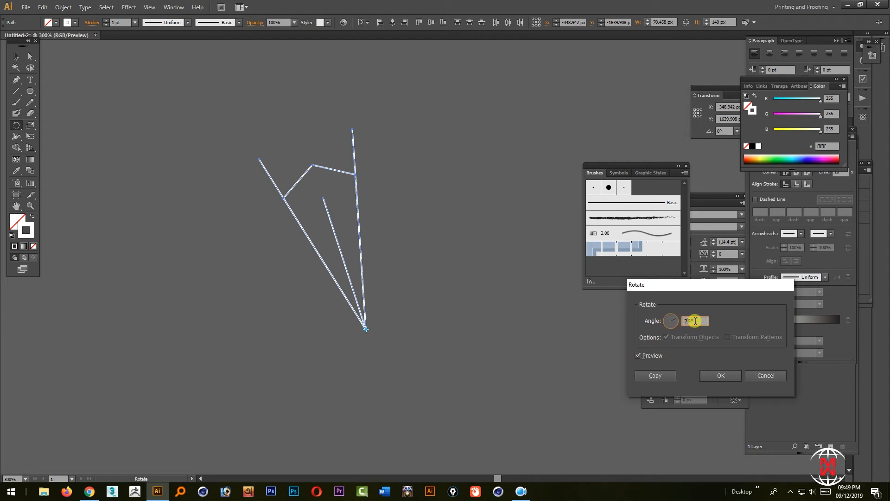
left_click_drag(695, 321, 693, 321)
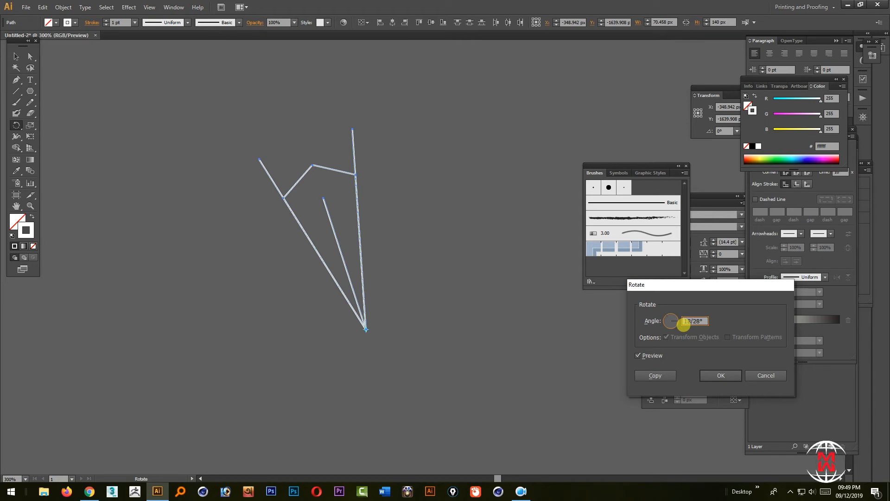
left_click(659, 375)
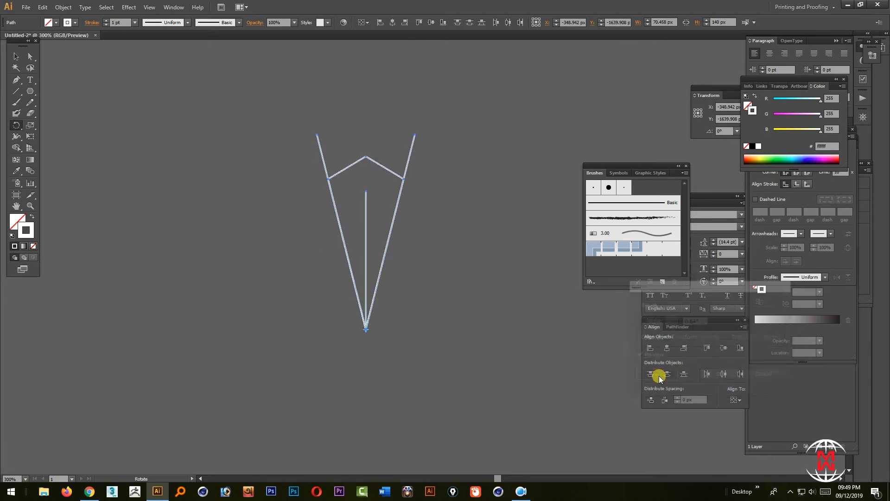
left_click(658, 375)
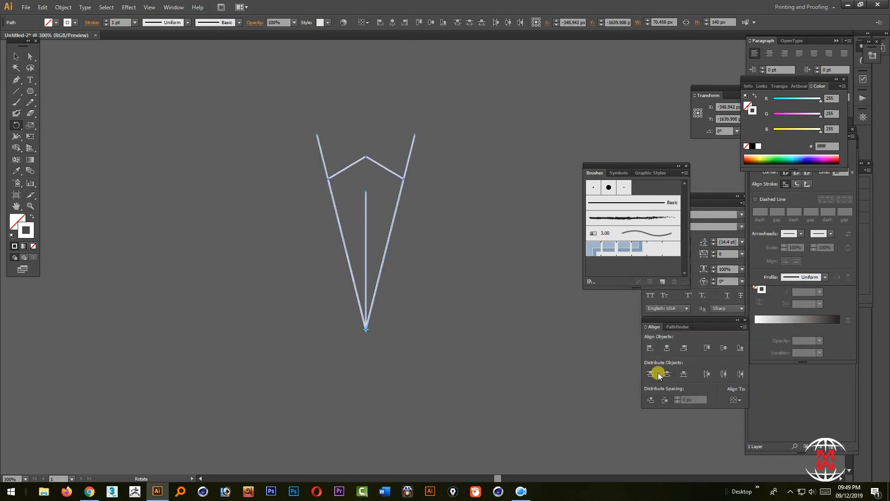
Create a rotated copy of the motif around its bottom tip with the angle 18/360, then deselect it
left_click(365, 331, "alt")
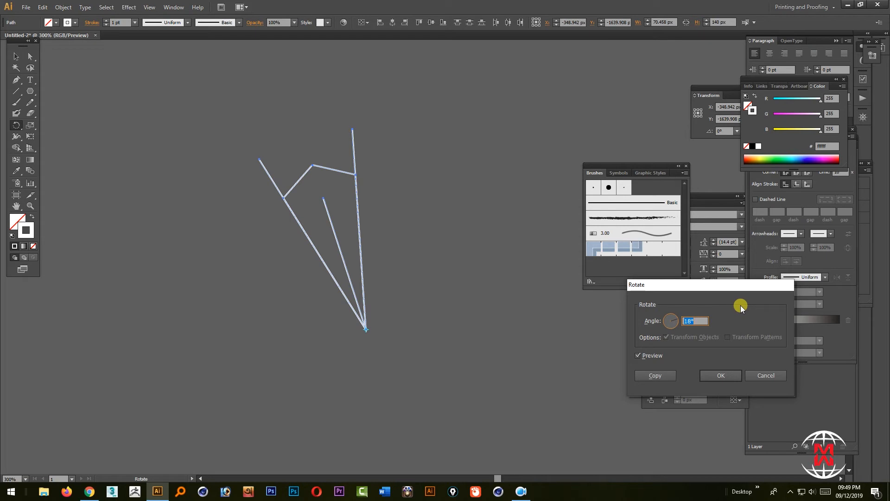
type("1")
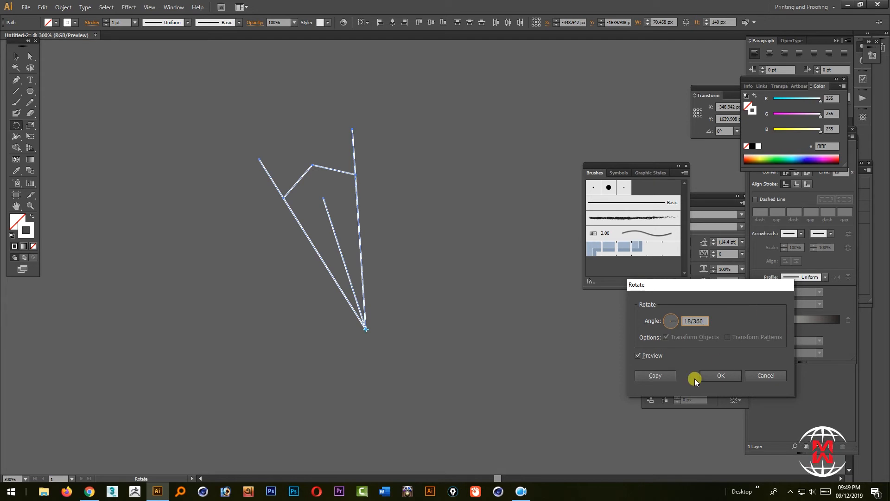
left_click(656, 375)
key("v")
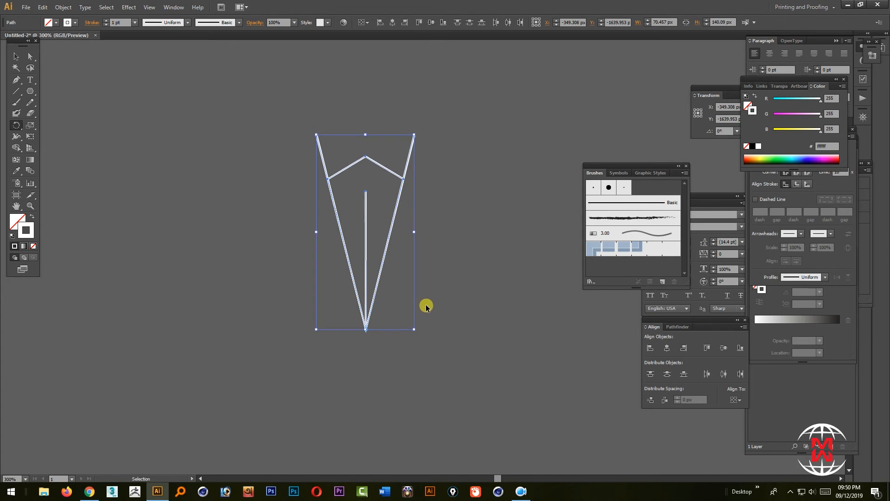
left_click(421, 299)
key("r")
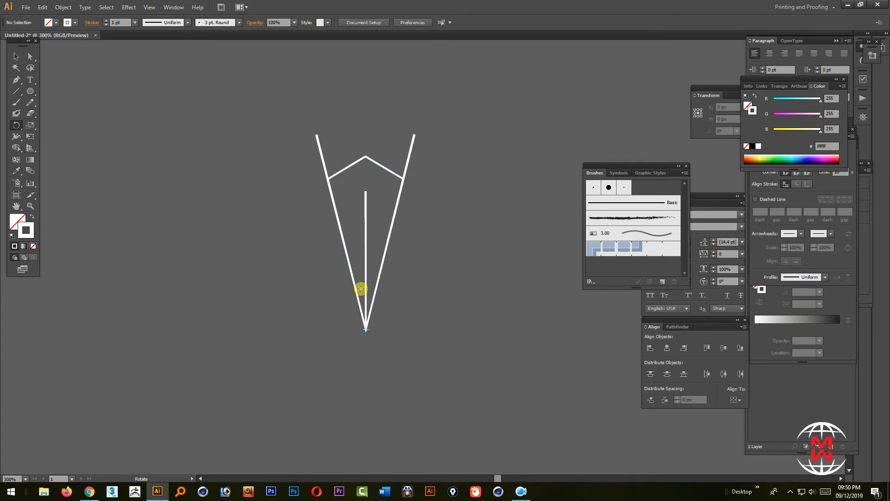
Try pulling the inner pointed shape out to the right of the motif, then undo the move
left_click(16, 56)
left_click_drag(362, 158, 495, 194)
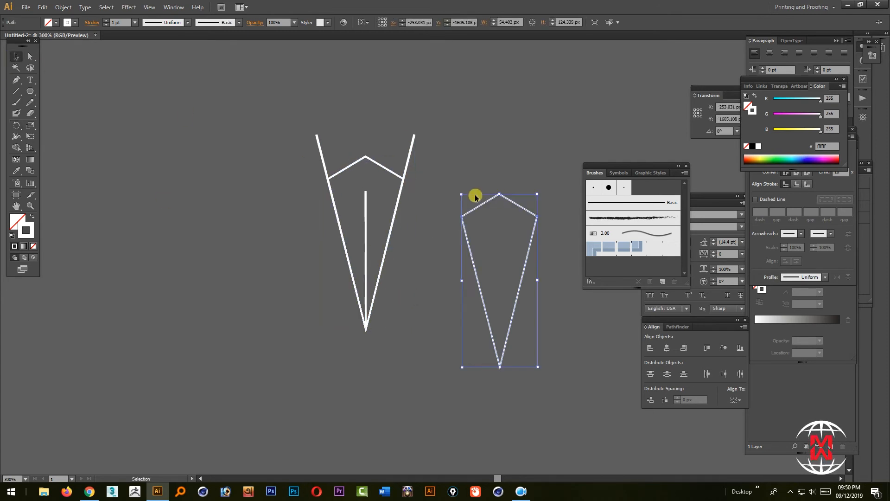
key("ctrl+z")
Try moving the motif's vertical centre line and its outer slanted line away from the shape, and undo both moves
left_click(412, 144, "shift")
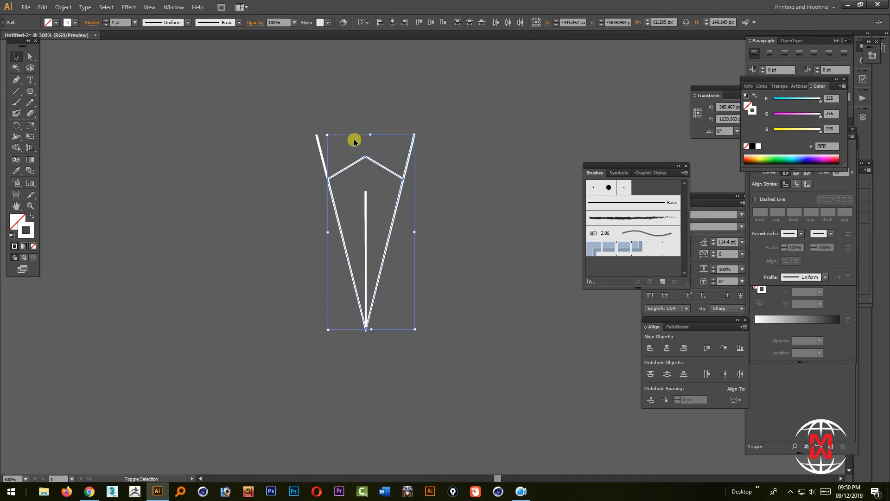
left_click(319, 143, "shift")
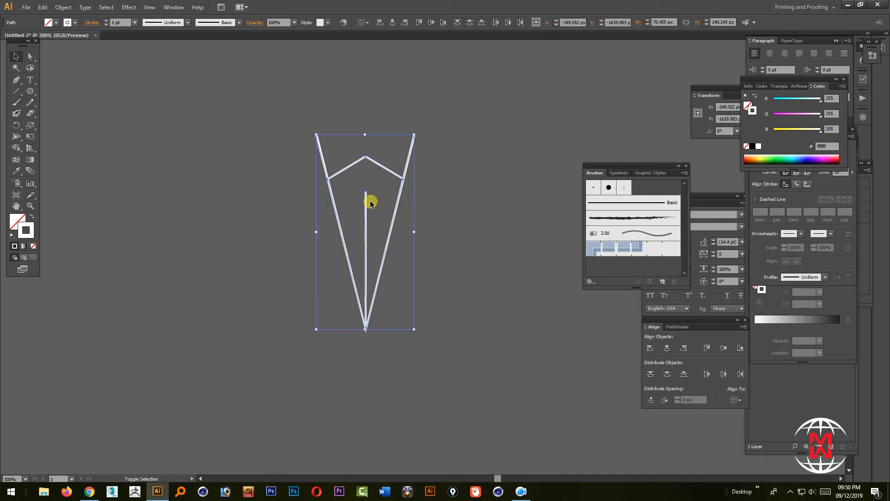
left_click(415, 204)
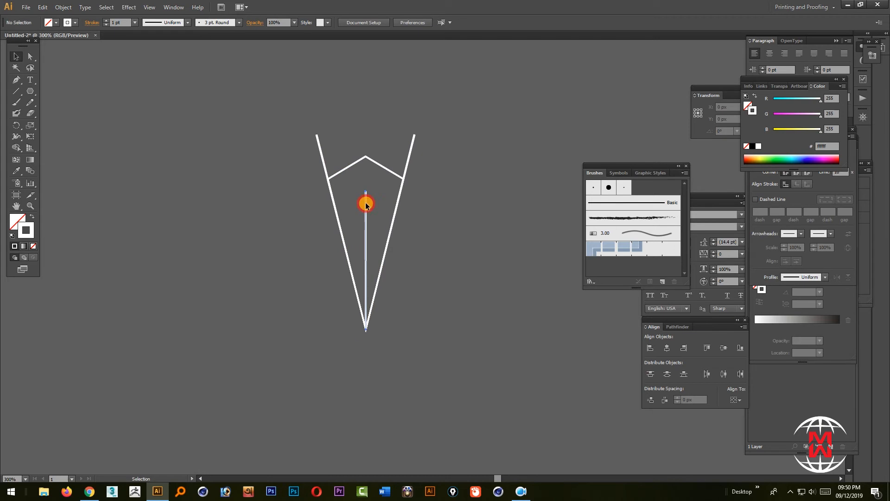
left_click_drag(366, 201, 328, 251)
key("ctrl+z")
left_click_drag(405, 180, 455, 185)
key("ctrl+z")
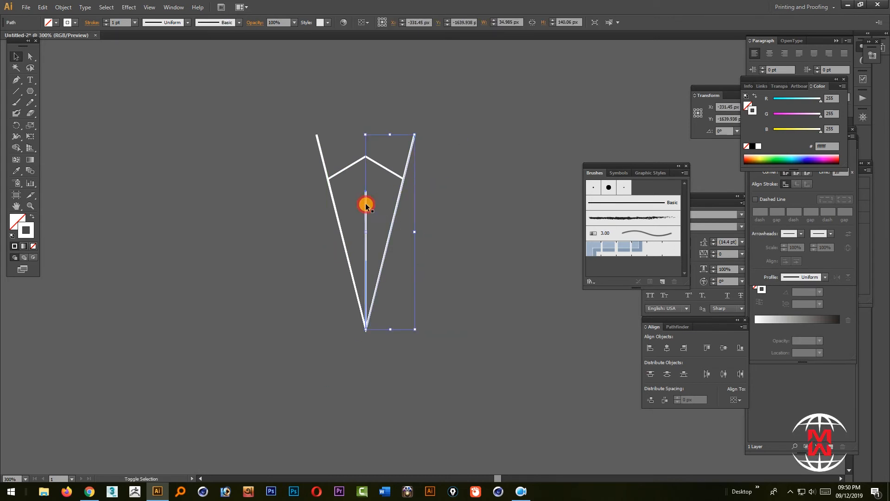
Step back and forth through the edit history to reach the motif without its vertical centre line
left_click(373, 202)
key("a")
key("ctrl+a")
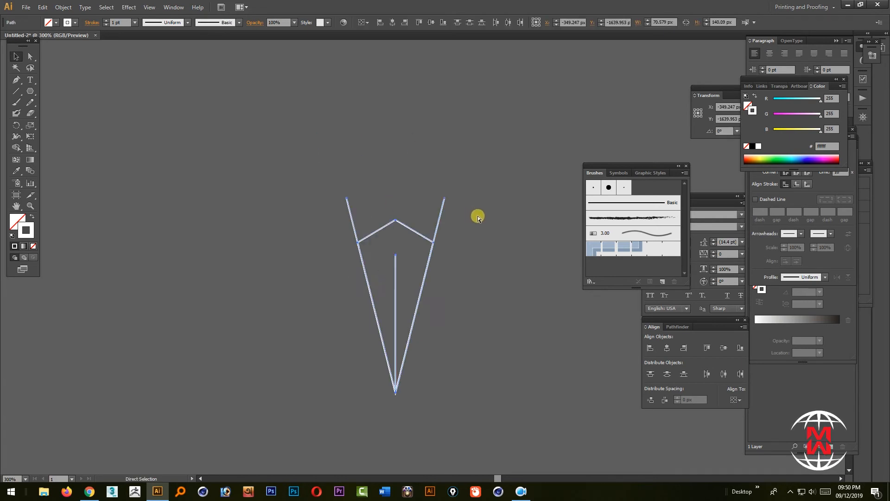
key("ctrl+z")
key("ctrl+z")
key("ctrl+z")
key("ctrl+z")
key("ctrl+z")
key("ctrl+shift+z")
key("ctrl+shift+z")
key("ctrl+shift+z")
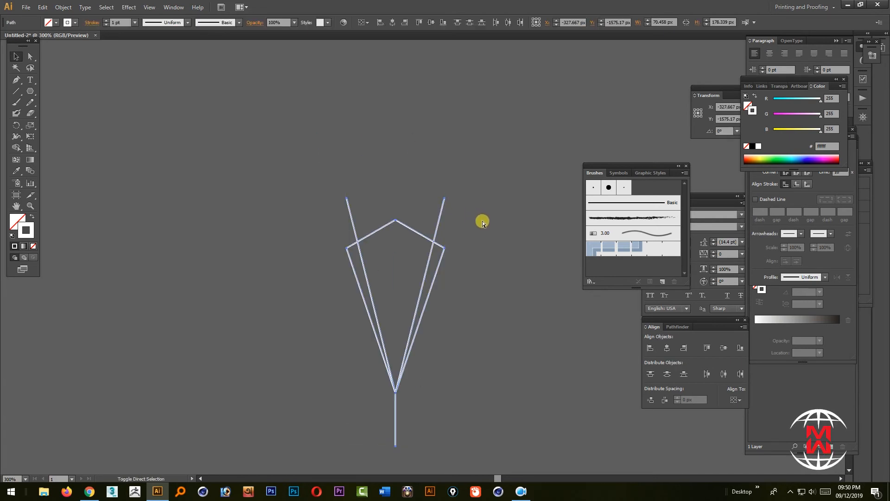
key("ctrl+z")
key("ctrl+shift+z")
key("ctrl+shift+z")
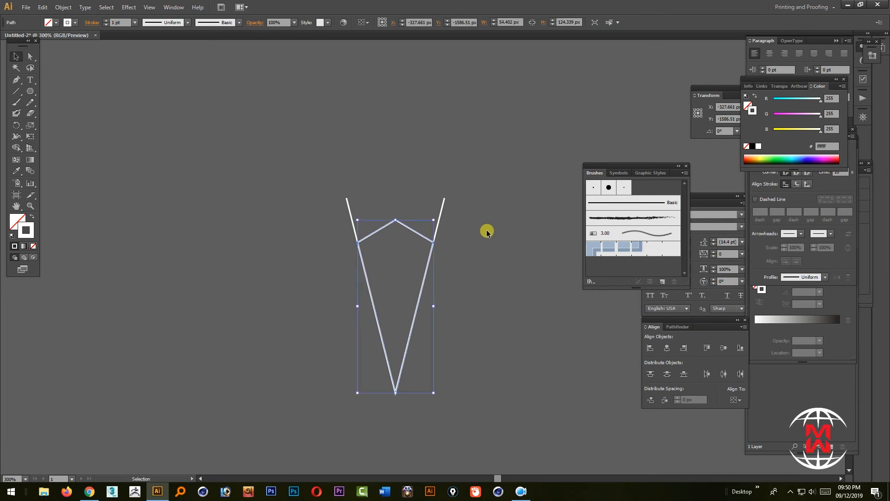
Select the whole motif and create a rotated copy around its bottom tip, entering the angle as a division of 360
left_click(479, 250)
left_click_drag(466, 292, 416, 210)
left_click_drag(246, 128, 417, 278)
left_click(16, 125)
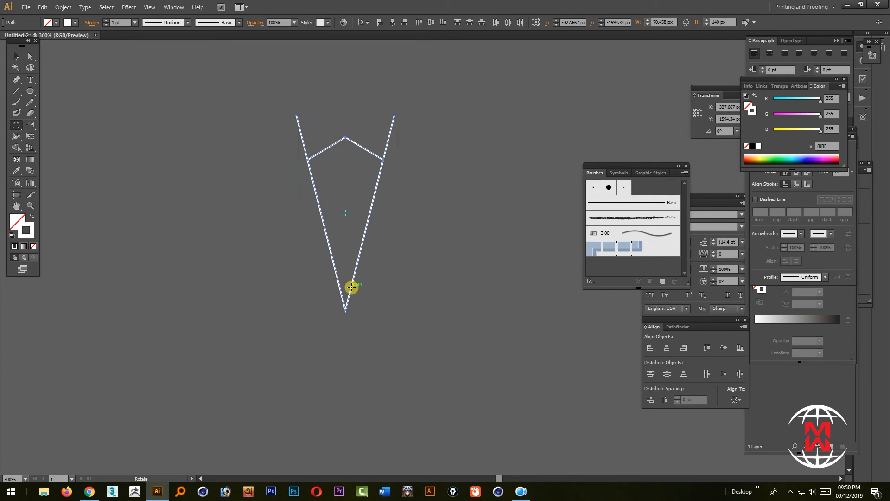
left_click(346, 310, "alt")
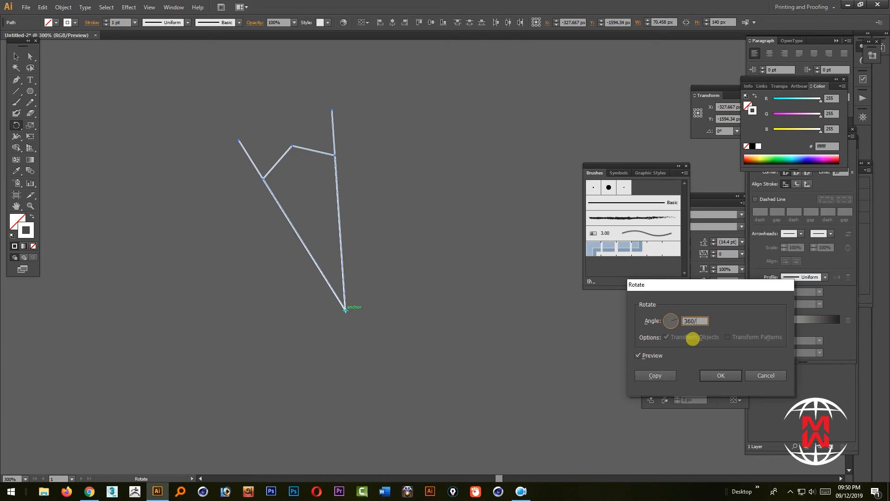
left_click(653, 377)
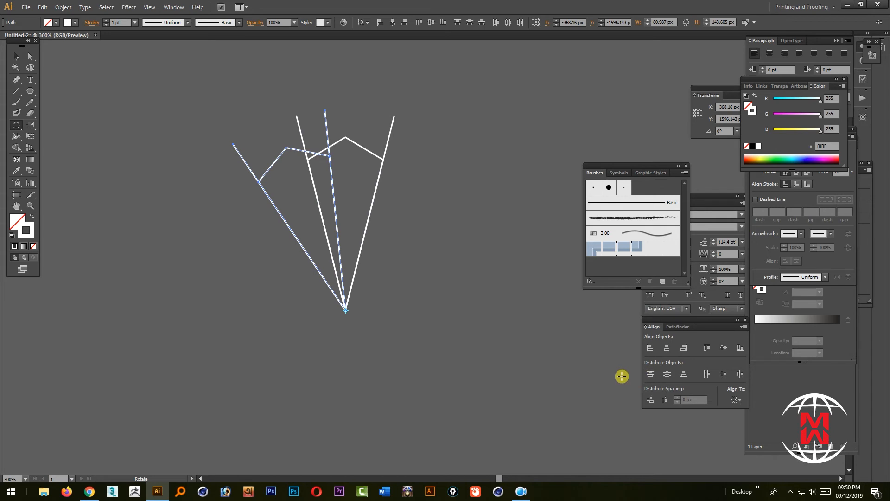
Repeat the rotated copy until the motifs complete a full circle, and deselect the finished radial design
key("ctrl+d")
key("ctrl+d")
key("ctrl+d")
key("ctrl+d")
key("ctrl+d")
key("ctrl+d")
key("ctrl+d")
key("ctrl+d")
key("ctrl+d")
key("ctrl+d")
key("ctrl+d")
left_click(16, 56)
left_click(131, 85)
key("ctrl+minus")
key("ctrl+minus")
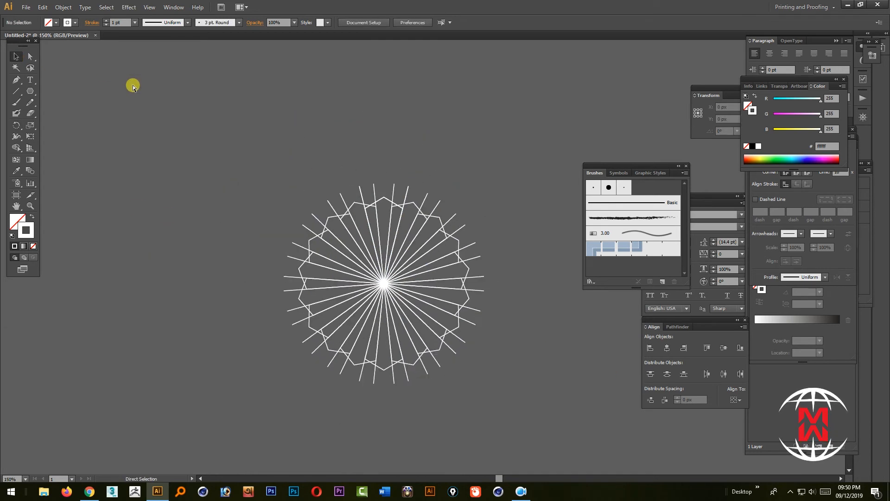
Select the entire radial design and set its stroke weight to 2 pt
left_click_drag(263, 173, 547, 373)
left_click_drag(312, 321, 266, 288)
left_click_drag(183, 140, 574, 375)
left_click_drag(438, 294, 408, 303)
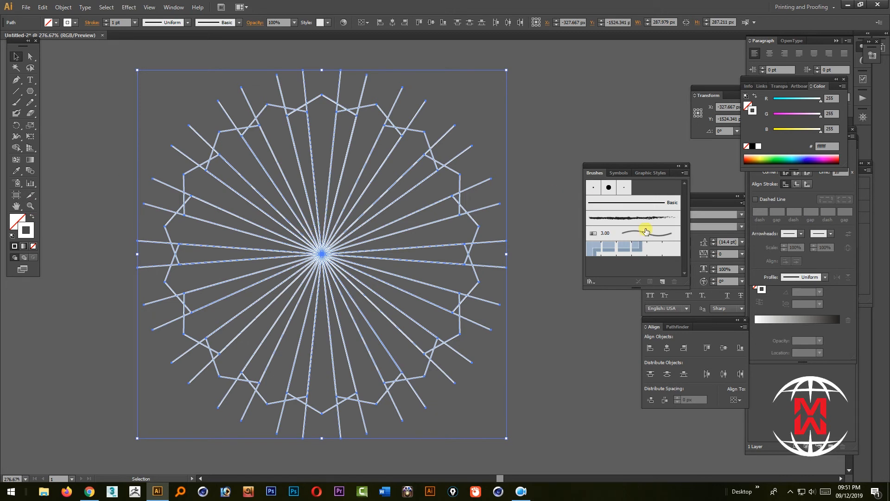
left_click(106, 20)
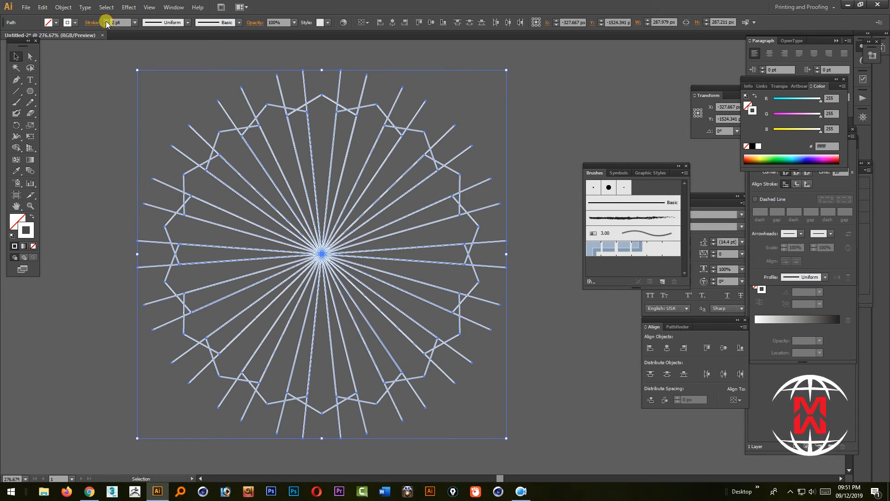
left_click(106, 21)
left_click(106, 24)
left_click_drag(139, 72, 49, 71)
left_click(527, 421)
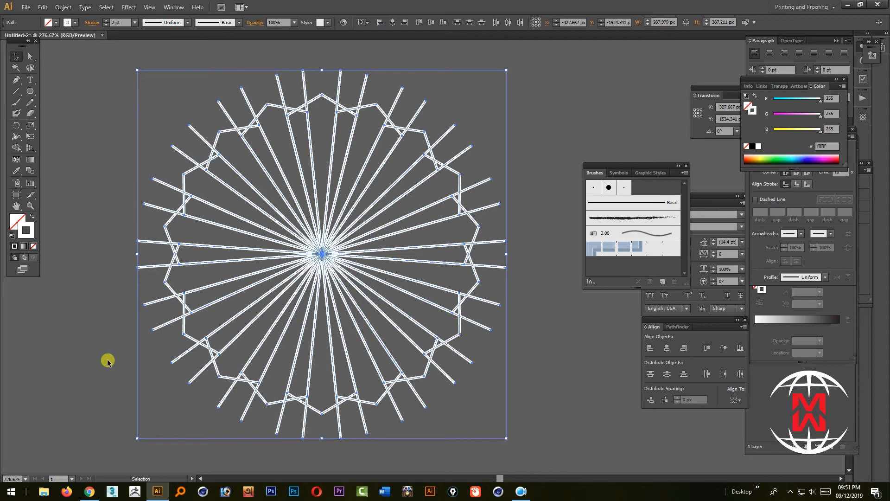
Create a new document in Photoshop, and return to Illustrator to select and copy the whole radial design
left_click(272, 493)
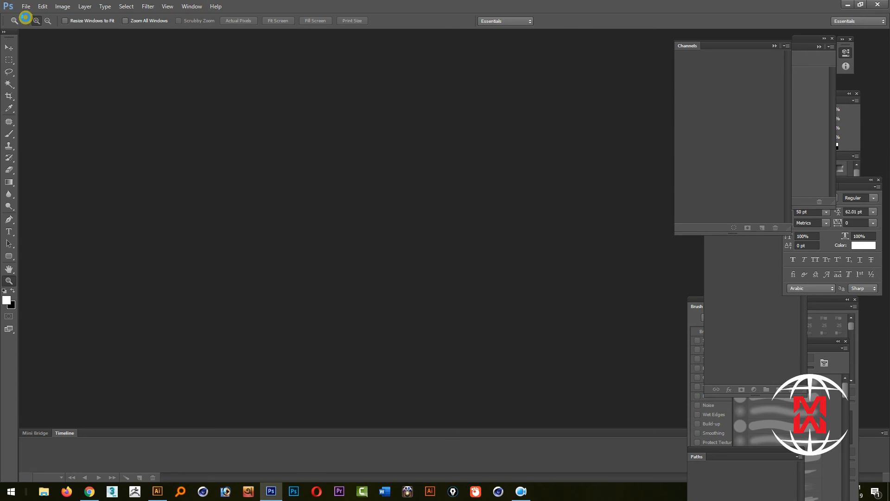
left_click(26, 7)
left_click(32, 15)
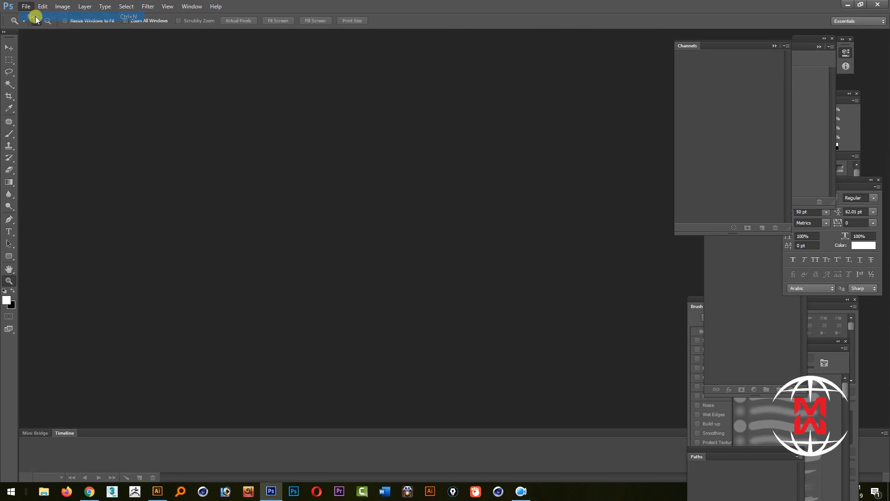
left_click(459, 123)
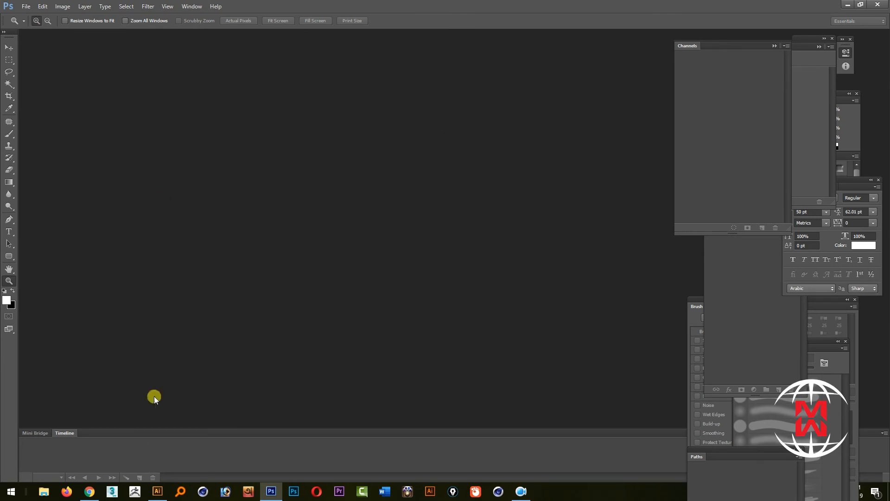
left_click(158, 491)
left_click_drag(105, 72, 486, 384)
Fill the Background layer of the new Photoshop document with the black foreground colour at 100% opacity in Normal mode
left_click(43, 7)
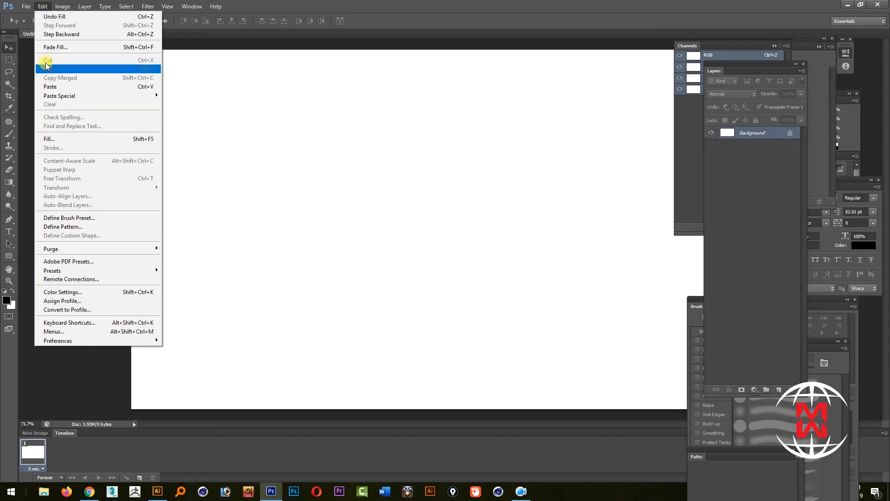
left_click(57, 139)
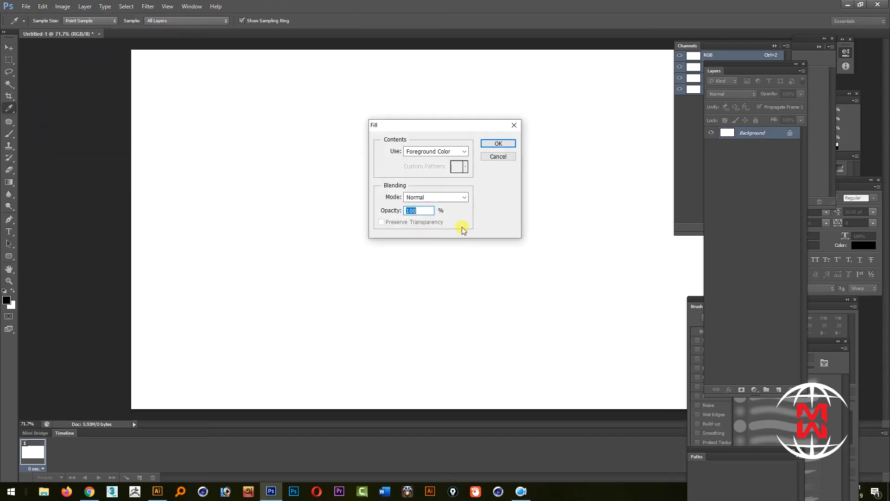
left_click(494, 143)
Paste the radial design as a smart object and enlarge it around its centre to about 239%
key("v")
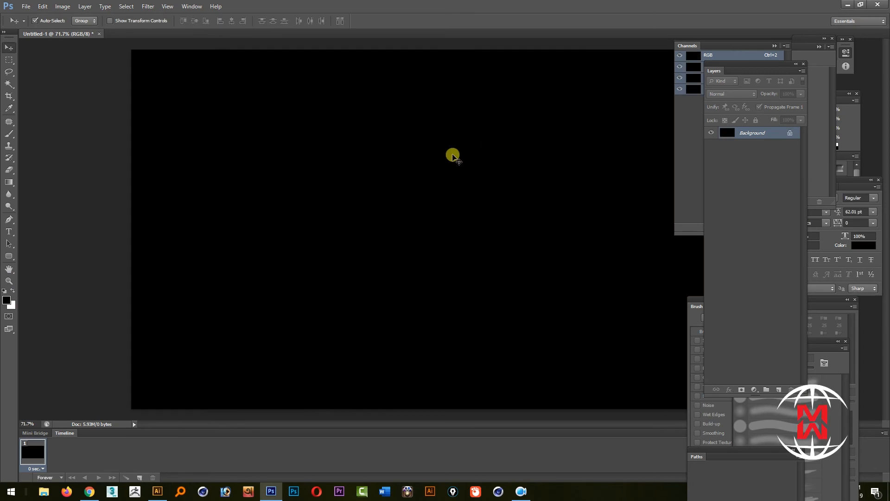
key("ctrl+v")
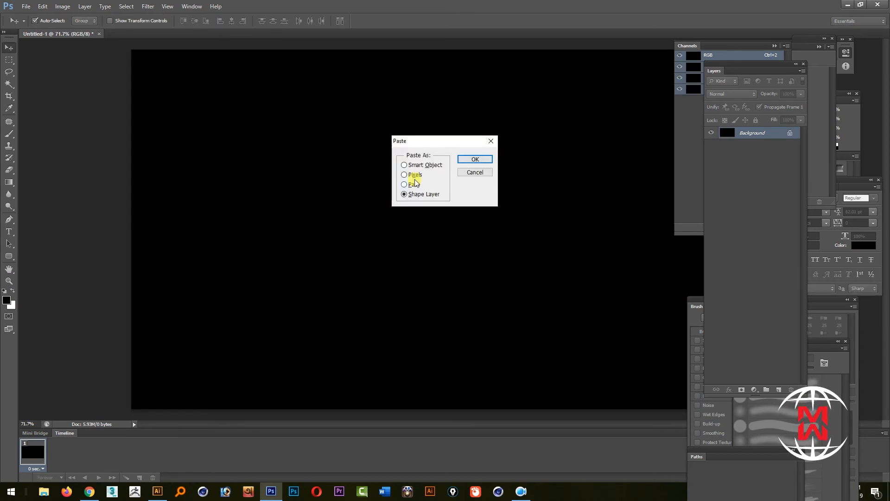
left_click(462, 160)
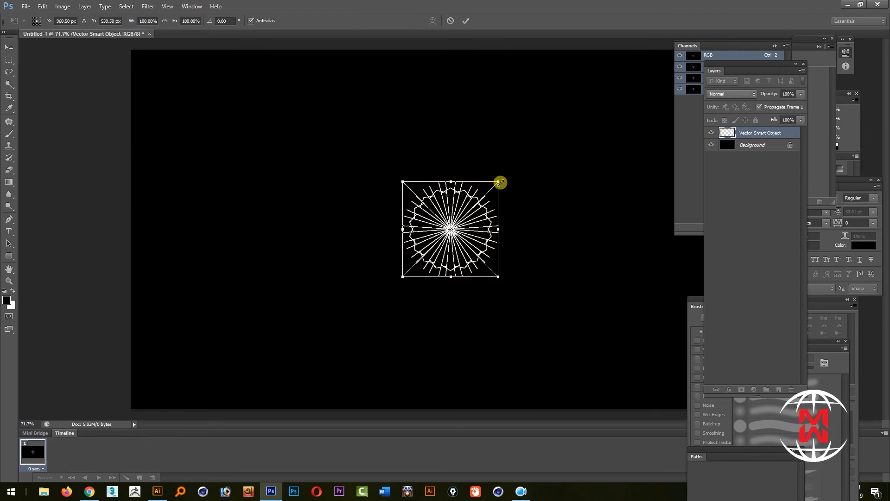
left_click_drag(499, 181, 573, 136)
key("Tab")
left_click(506, 172)
key("Tab")
left_click_drag(565, 120, 567, 117)
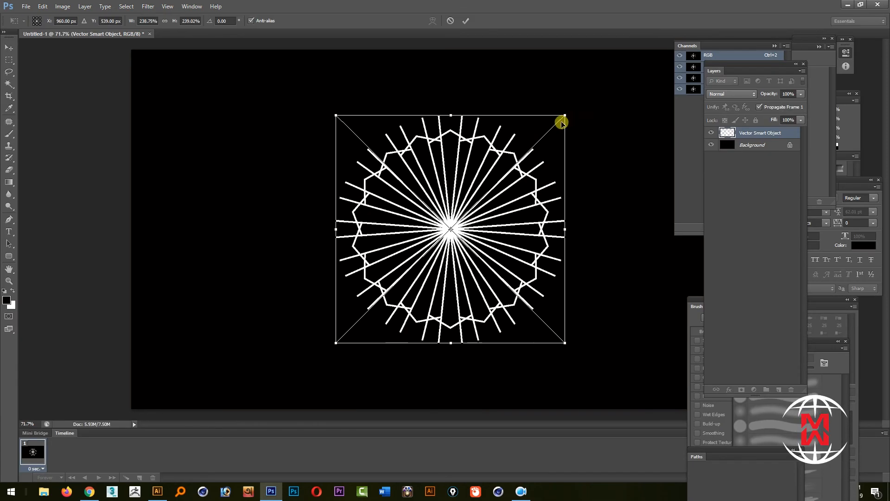
key("Return")
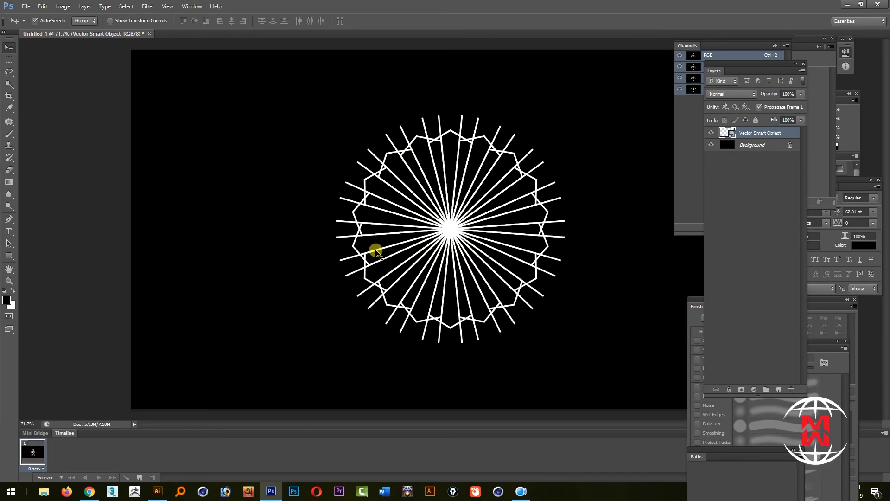
Open the radial-gradient-rainbow-background-vector-27143232.jpg image and fill with the black foreground colour
left_click(26, 7)
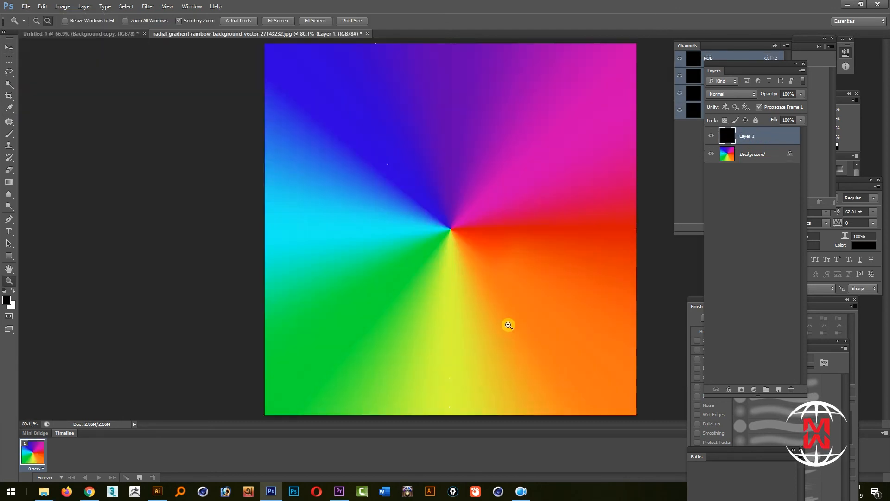
key("alt+BackSpace")
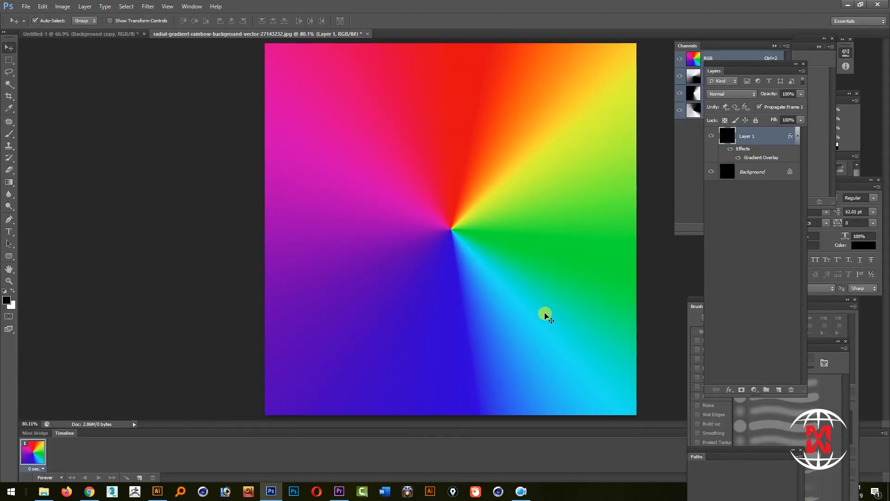
Compare Layer 1 with its effects hidden and shown, and examine the rainbow gradient at actual size in full-screen mode
left_click(730, 151)
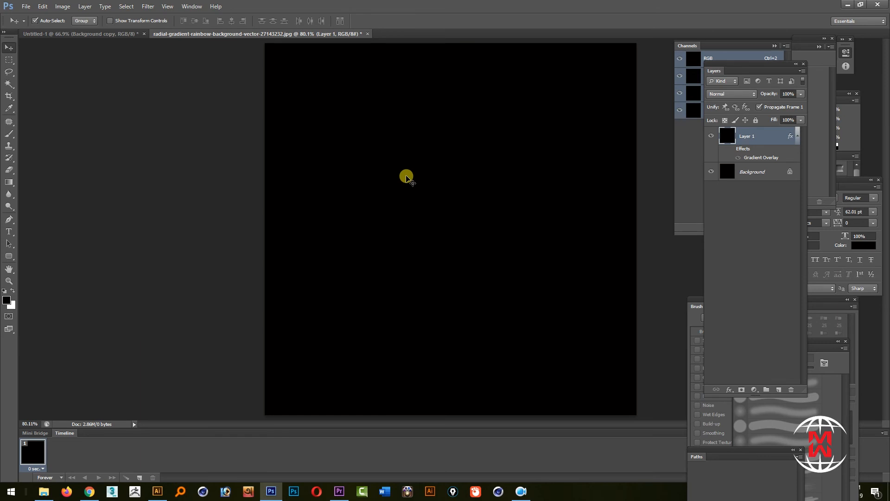
key("ctrl+space")
left_click_drag(453, 180, 449, 185)
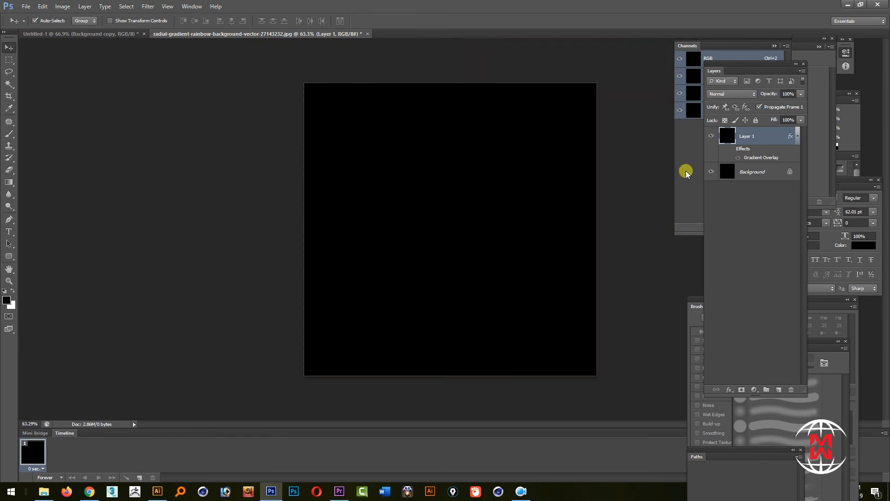
left_click(731, 150)
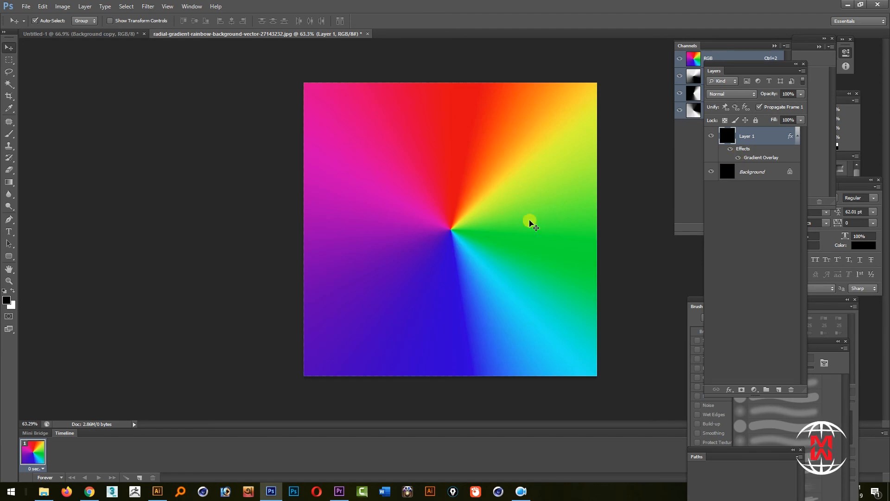
double_click(9, 281)
key("Tab")
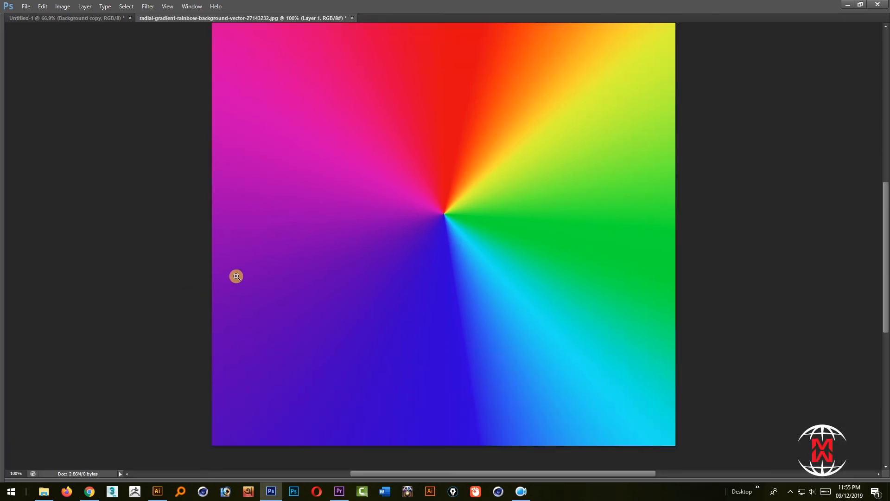
key("f")
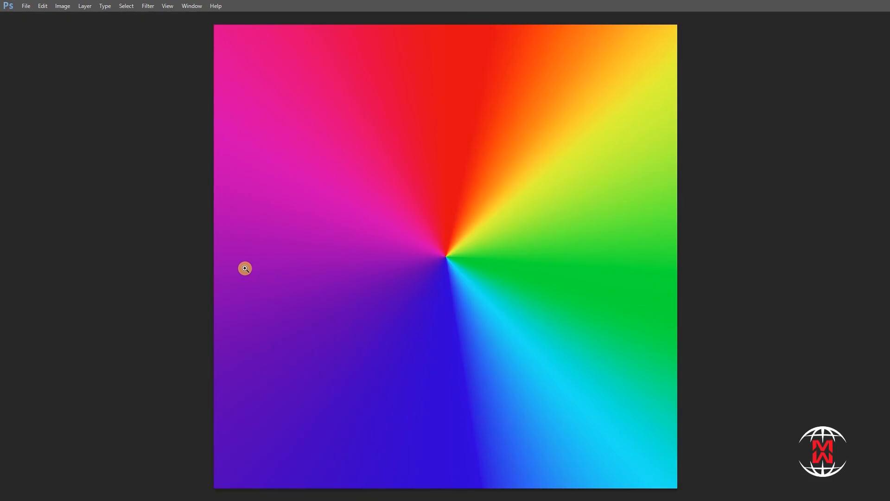
key("f")
key("Tab")
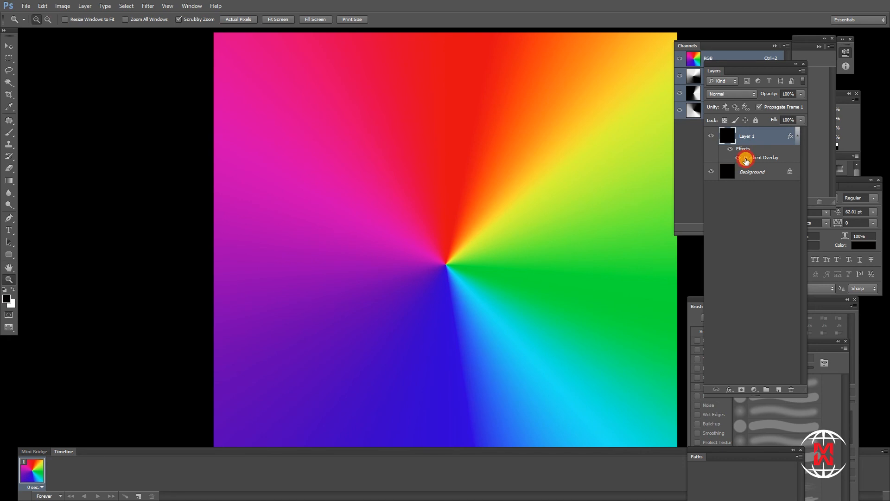
Add a white colour stop (ffffff) at 75% to the gradient in Layer 1's Gradient Overlay
double_click(747, 161)
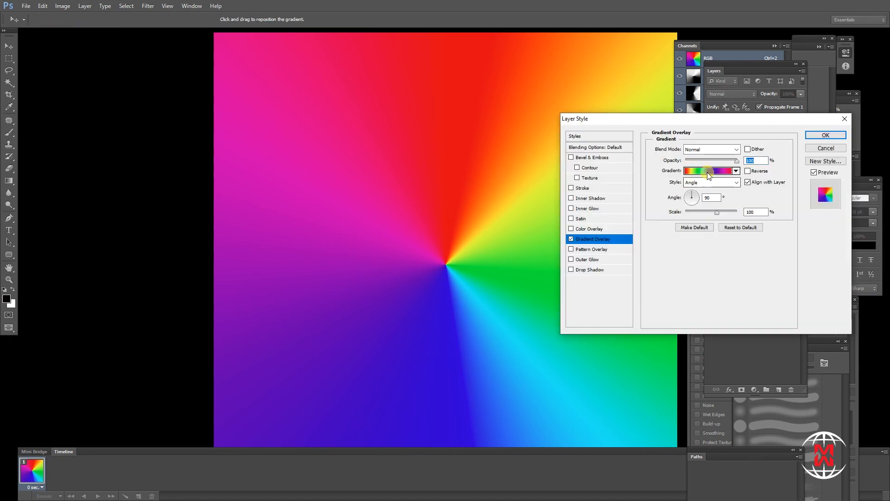
left_click(708, 171)
double_click(490, 365)
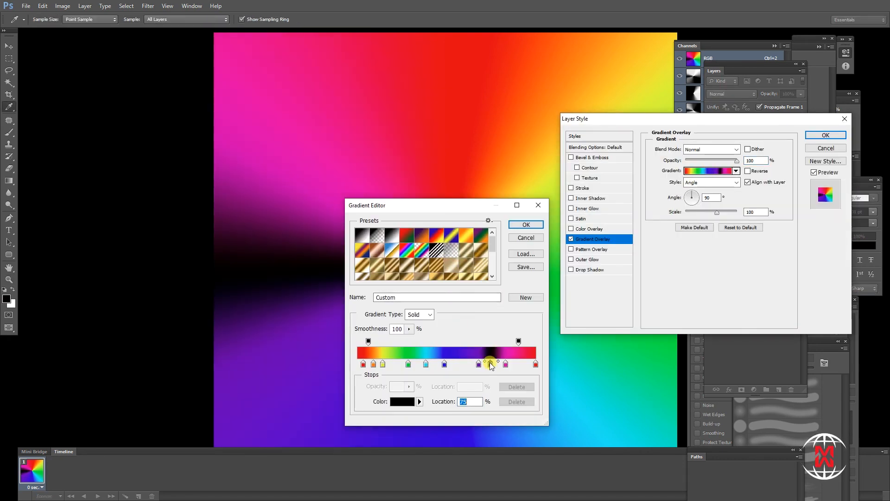
left_click_drag(668, 275, 586, 218)
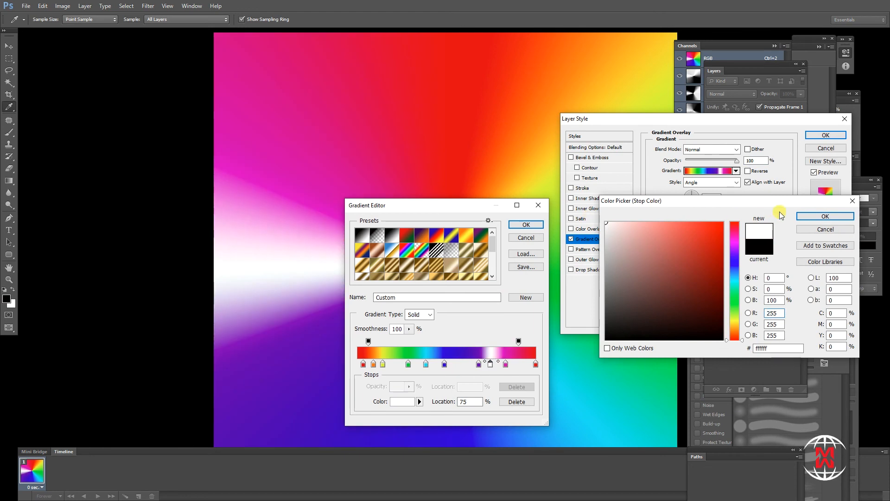
left_click(825, 216)
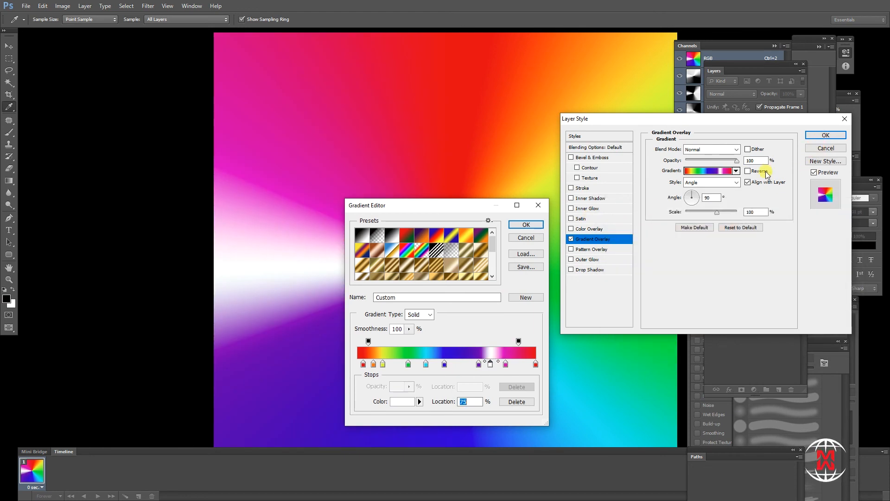
Discard the white-stop edit, set the overlay gradient's blue stop to 47%, and shift violet towards blue and magenta towards the red end
left_click(525, 238)
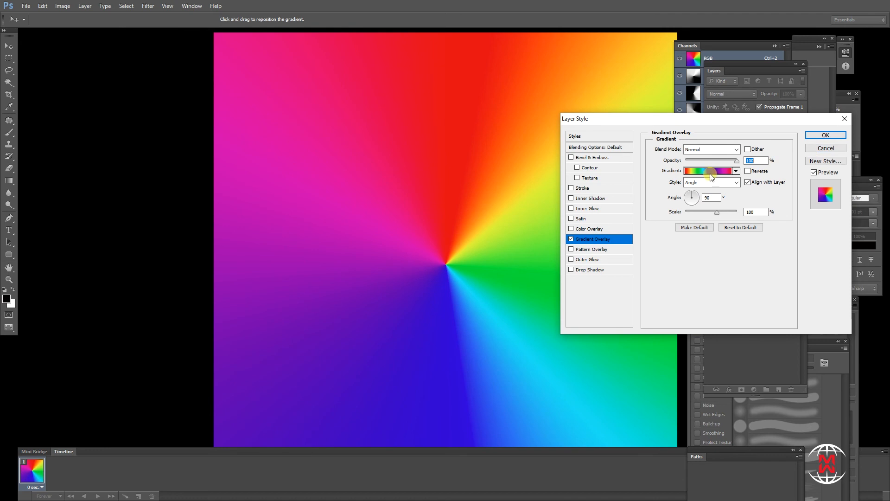
left_click(711, 173)
mouse_move(505, 367)
left_mouse_down()
mouse_move(528, 364)
mouse_move(504, 366)
left_mouse_up()
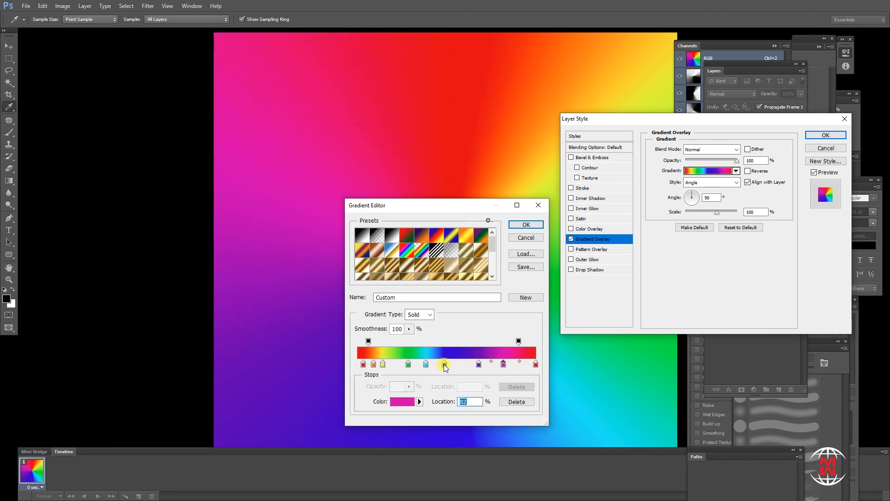
left_click(444, 367)
left_click_drag(445, 367, 441, 365)
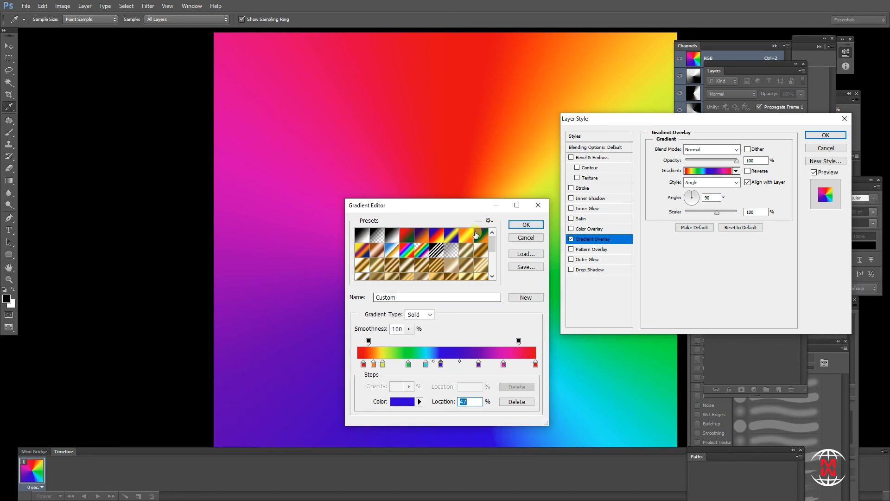
left_click_drag(465, 204, 159, 83)
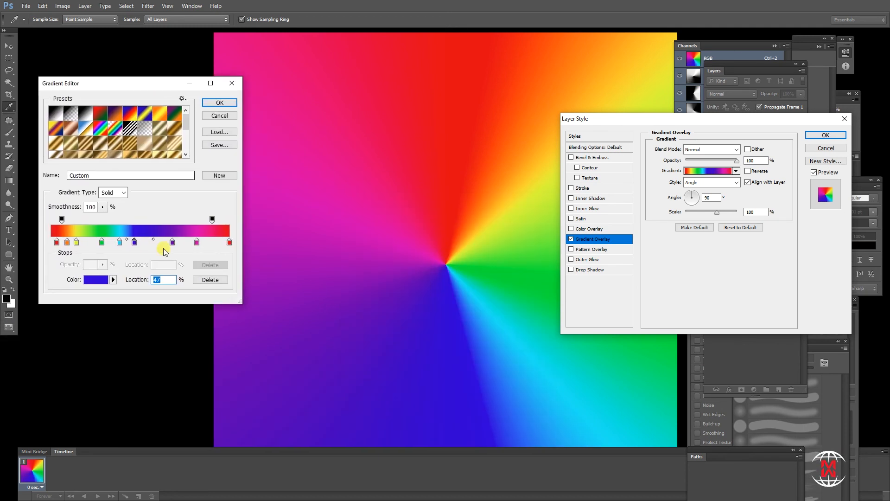
left_click_drag(172, 242, 213, 242)
left_click(229, 241)
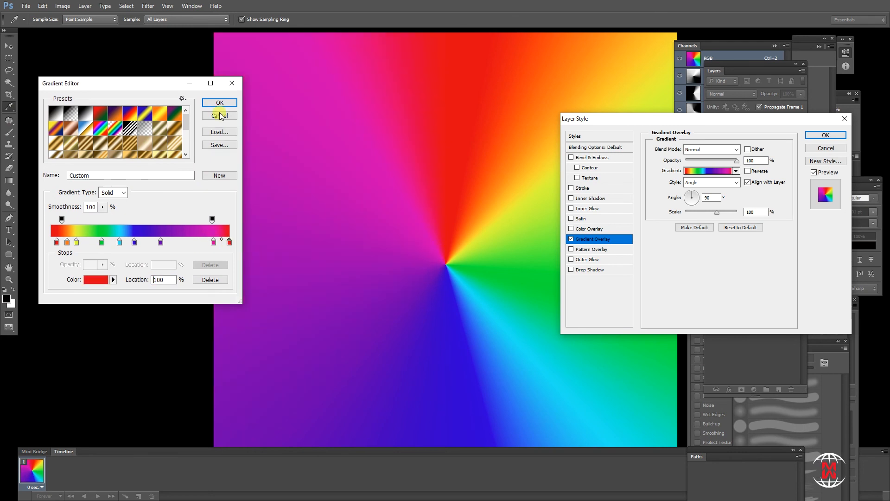
left_click(220, 102)
Try the Linear, Radial and Diamond styles for the gradient overlay, and return the style to Angle
left_click(718, 183)
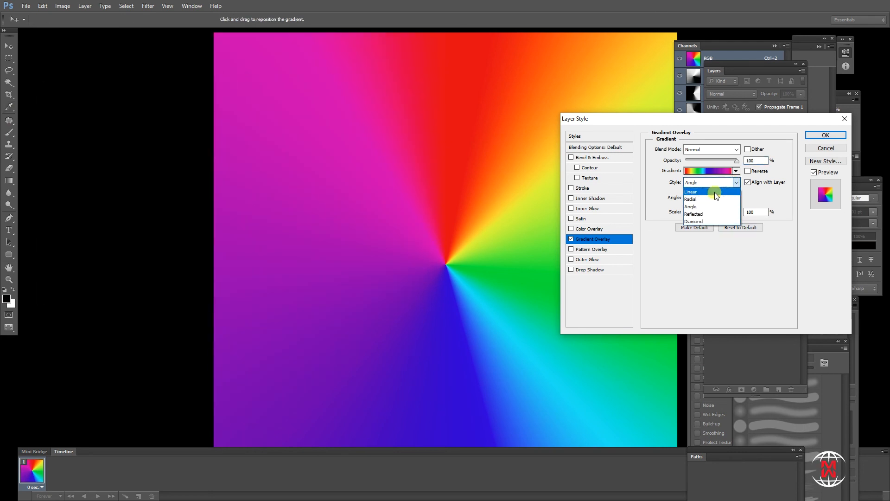
left_click(714, 191)
left_click(729, 182)
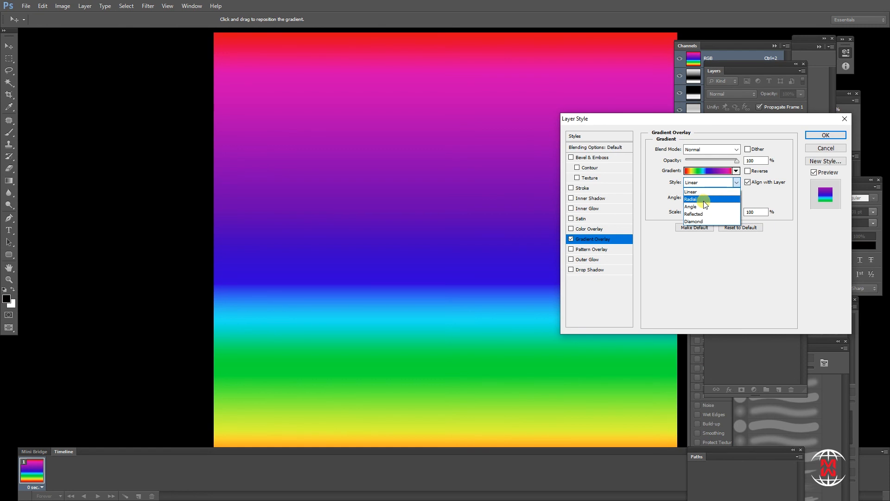
left_click(704, 199)
left_click(732, 182)
left_click(710, 205)
left_click(737, 184)
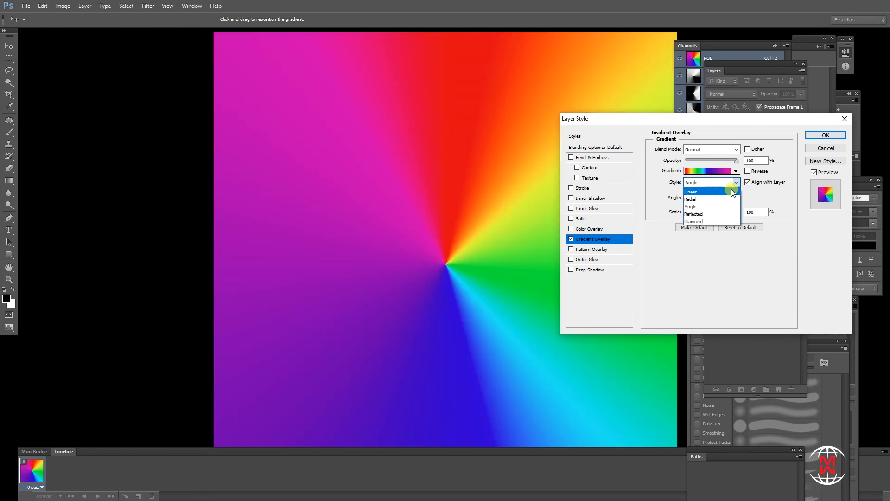
left_click(701, 219)
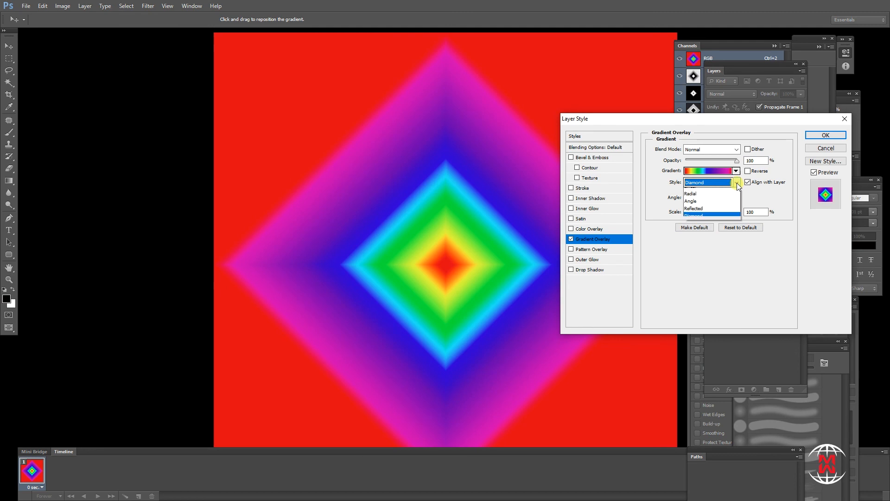
left_click(732, 182)
left_click(698, 208)
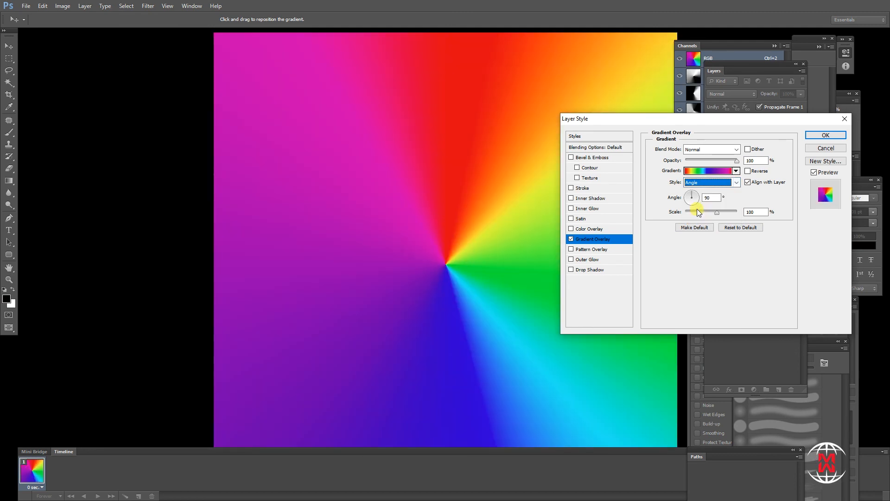
Apply the edited Gradient Overlay to Layer 1 and bring the rainbow into the Untitled-1 document as a layer
left_click_drag(691, 119, 339, 78)
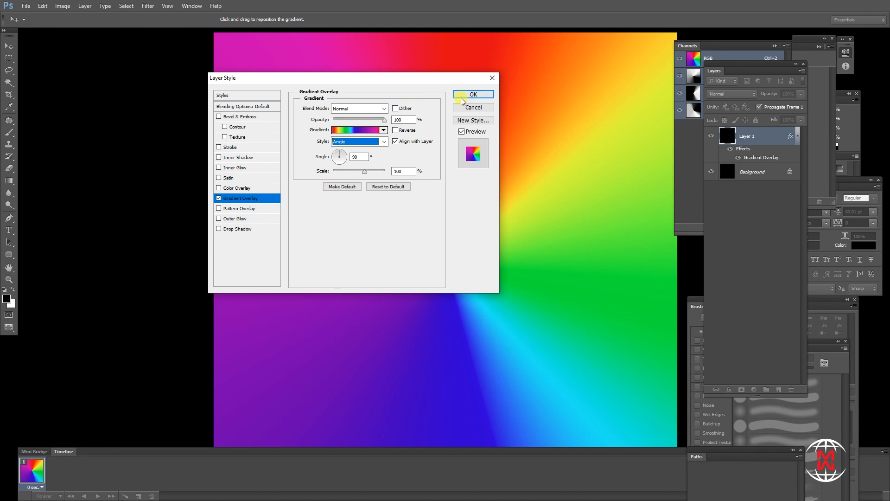
left_click(381, 130)
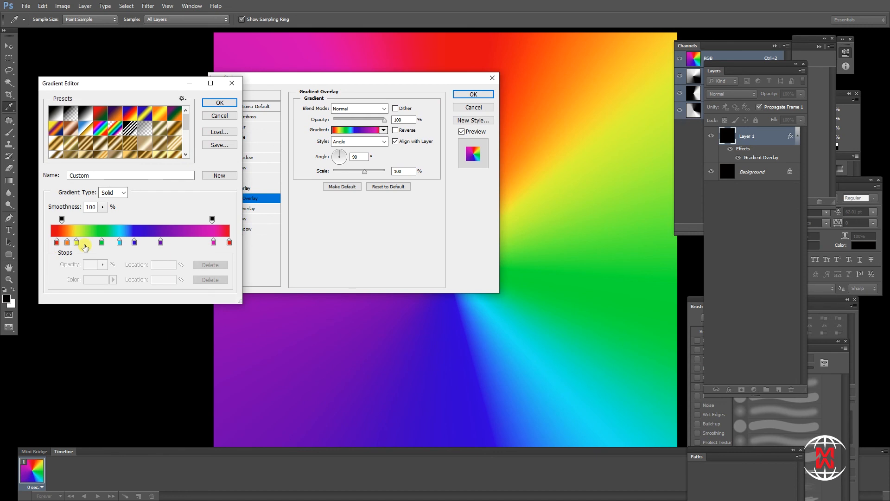
left_click(222, 108)
left_click(471, 95)
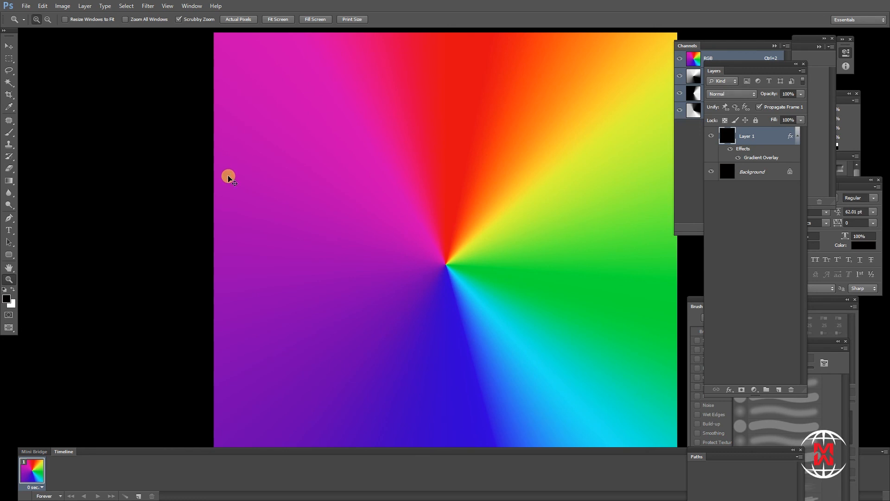
left_click(228, 177, "alt")
left_click(13, 49)
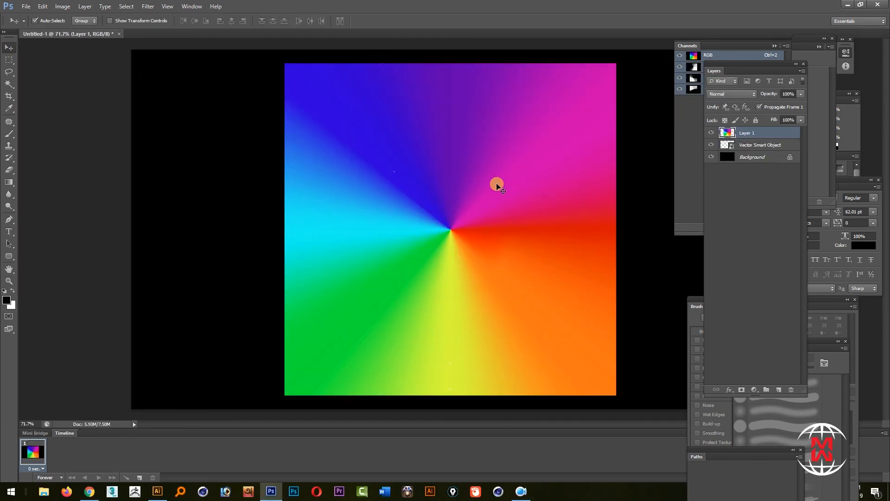
Hide the rainbow Layer 1 and duplicate the black Background layer
left_click(747, 139)
mouse_move(747, 139)
left_mouse_down()
mouse_move(747, 147)
mouse_move(756, 131)
left_mouse_up()
left_click(749, 145)
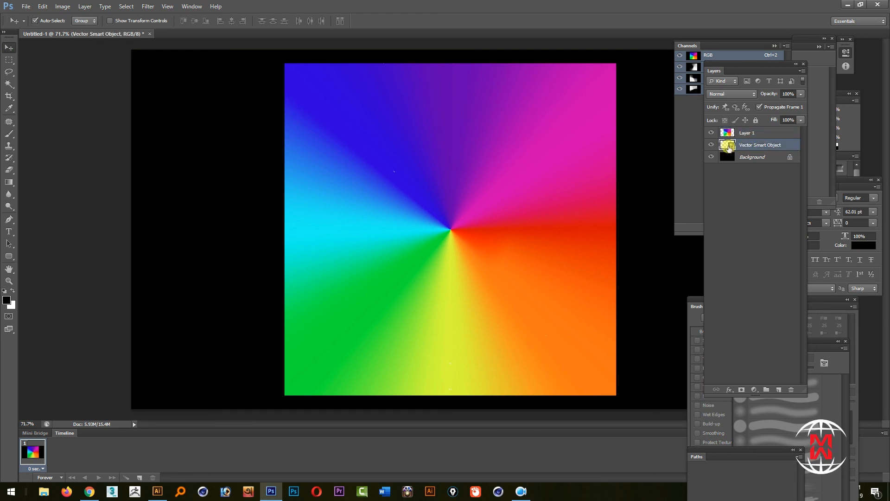
left_click(711, 133)
left_click(742, 158)
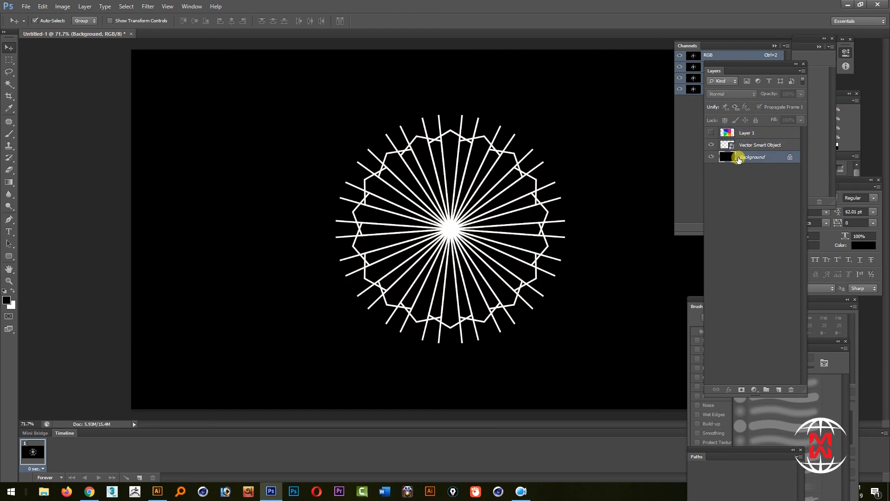
key("ctrl+j")
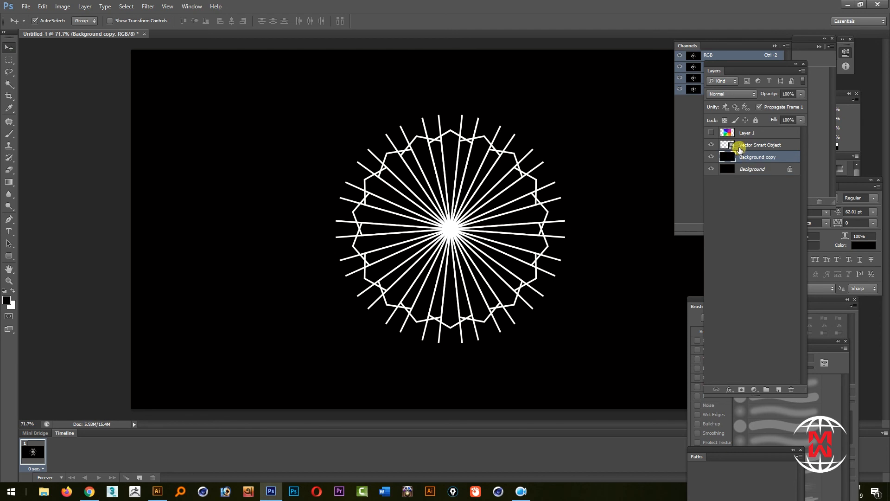
Select the Vector Smart Object's outline, cut that shape out of the Background copy layer, and deselect
left_click(727, 147, "ctrl")
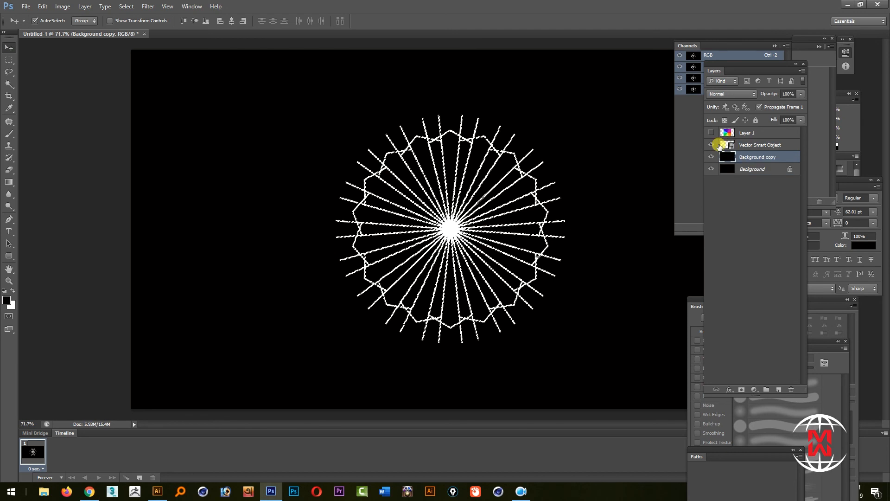
key("ctrl+BackSpace")
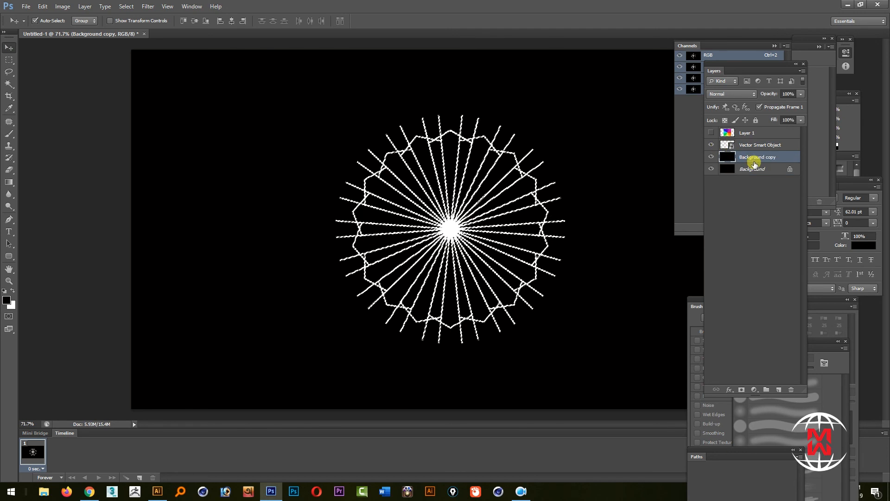
key("ctrl+d")
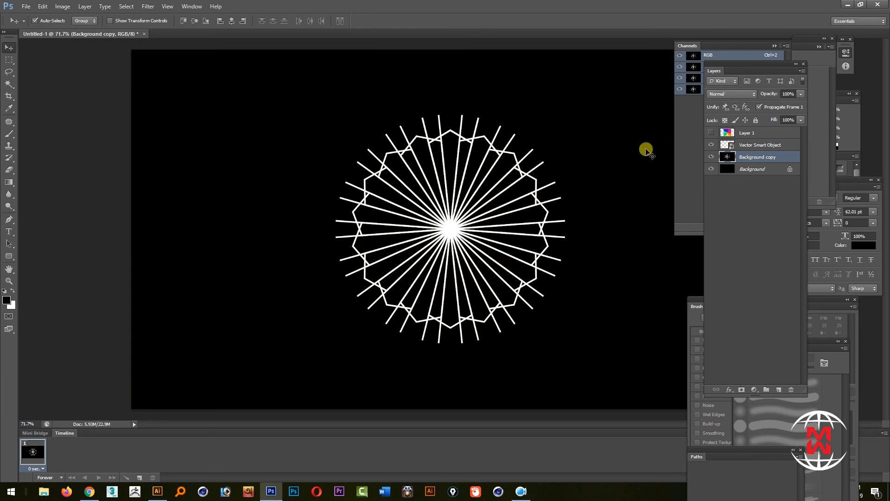
Place the rainbow Layer 1 visibly beneath the Background copy and hide the Vector Smart Object
left_click_drag(744, 136, 743, 166)
left_click_drag(743, 133, 743, 167)
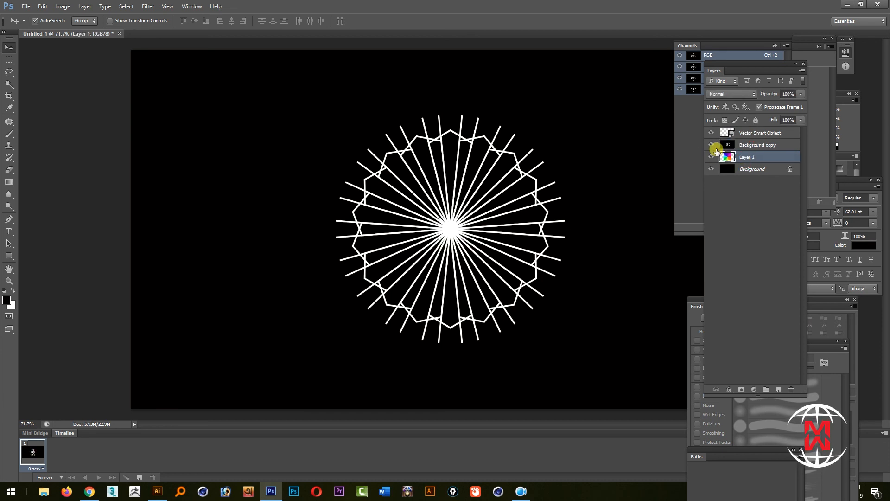
left_click(711, 134)
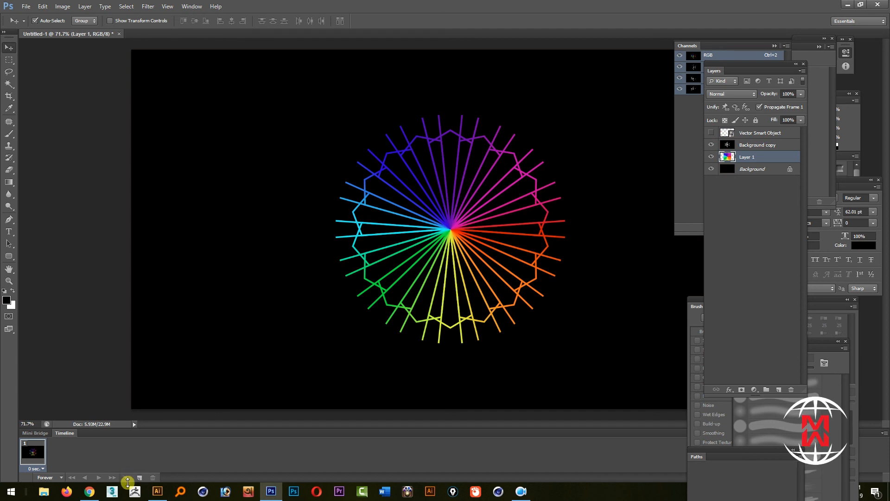
Add a second animation frame, with a rotated copy of Layer 1 hidden in frame 1 and shown in frame 2
left_click(138, 477)
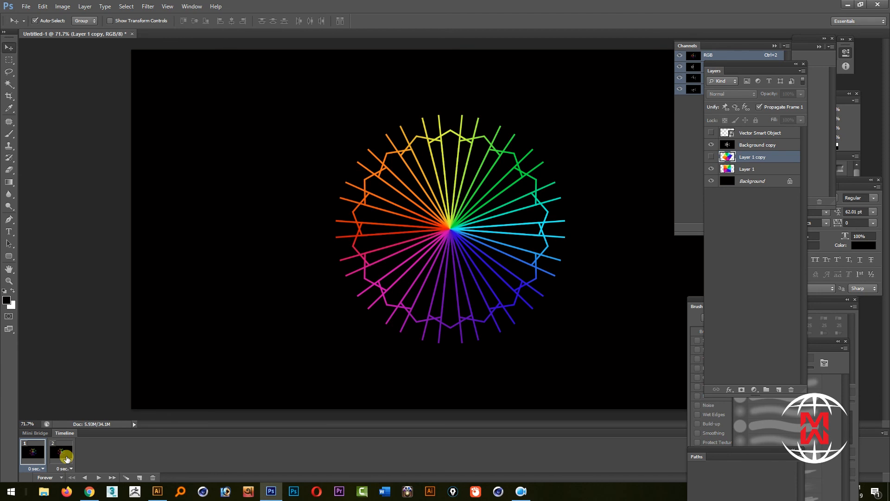
left_click(67, 458)
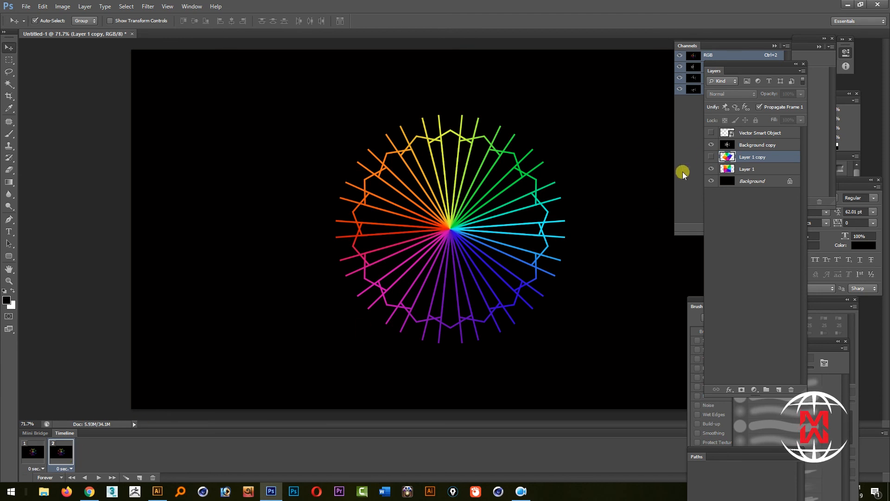
left_click(711, 158)
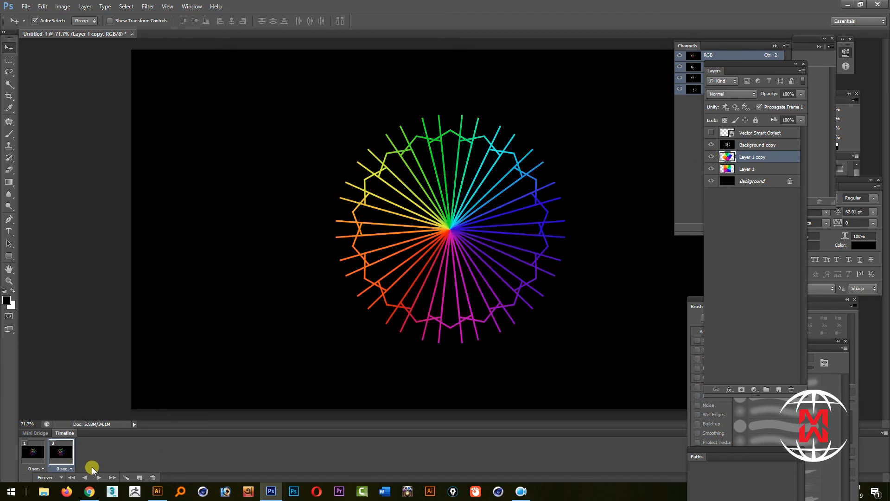
Tween five in-between frames between the two animation frames, and play the animation briefly
left_click(129, 478)
left_click(508, 140)
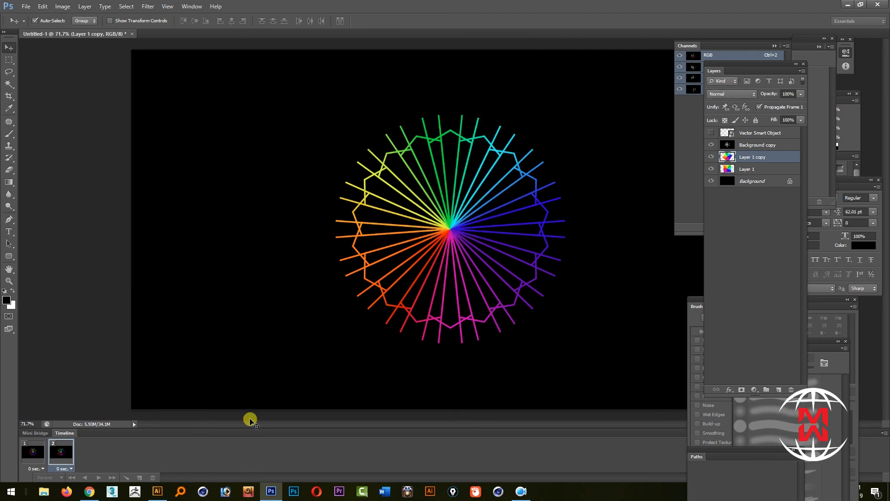
left_click(100, 478)
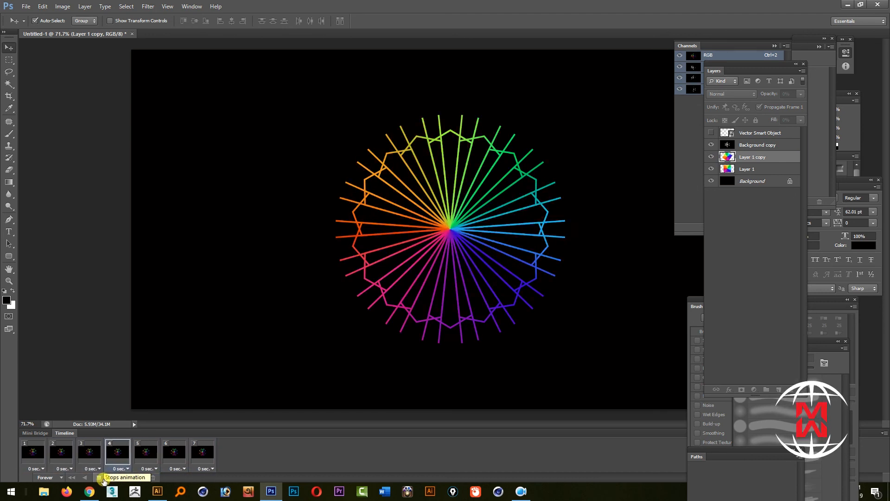
left_click(101, 478)
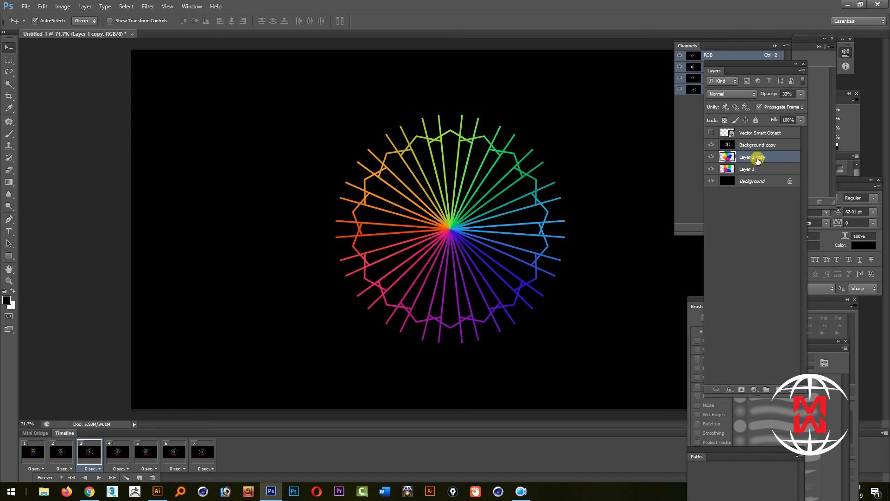
Rotate Layer 1 copy by about 115.55° around its centre and play the animation again
key("ctrl+t")
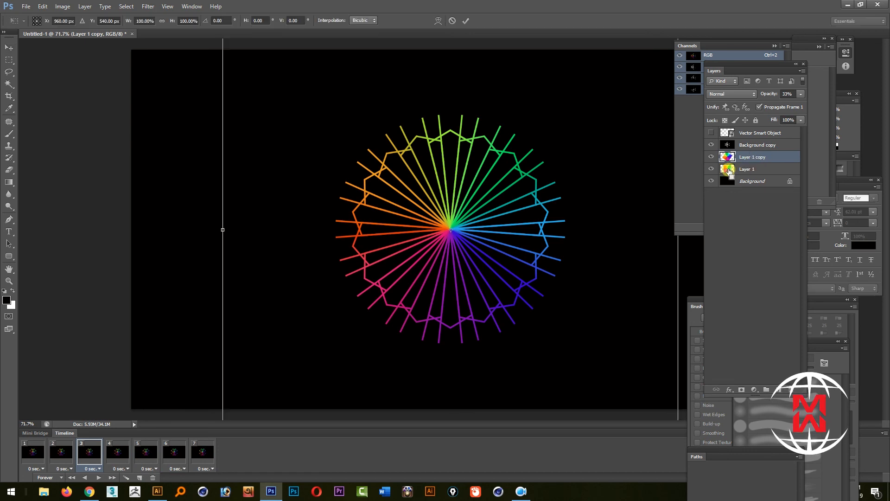
left_click_drag(166, 138, 553, 121)
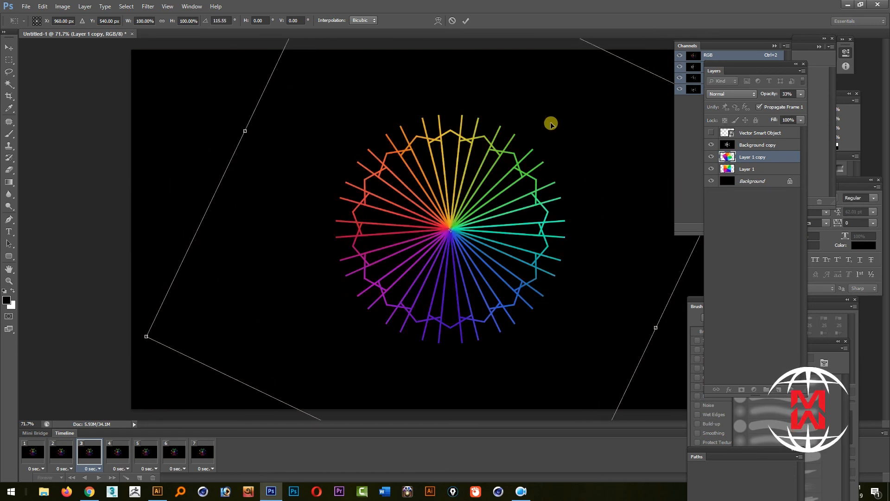
key("Return")
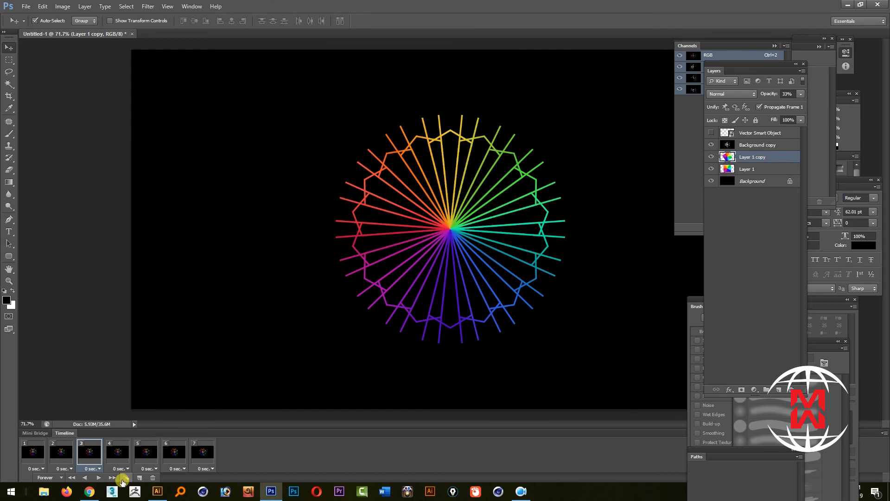
left_click(100, 478)
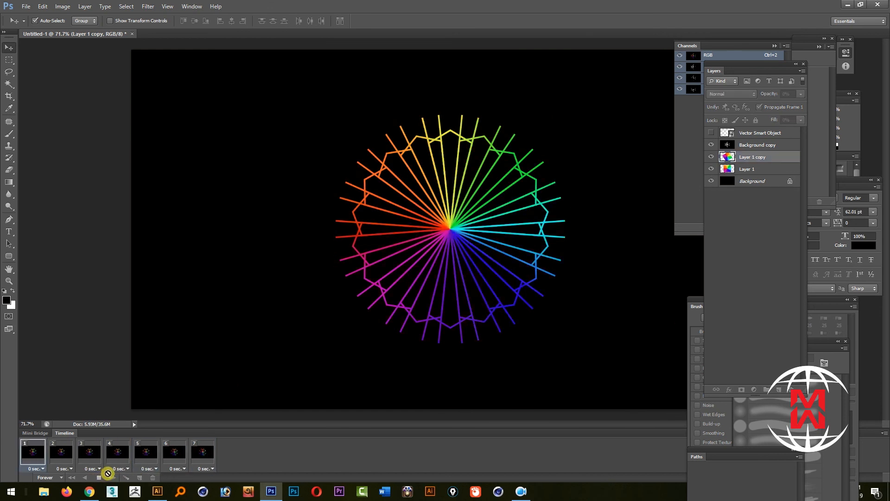